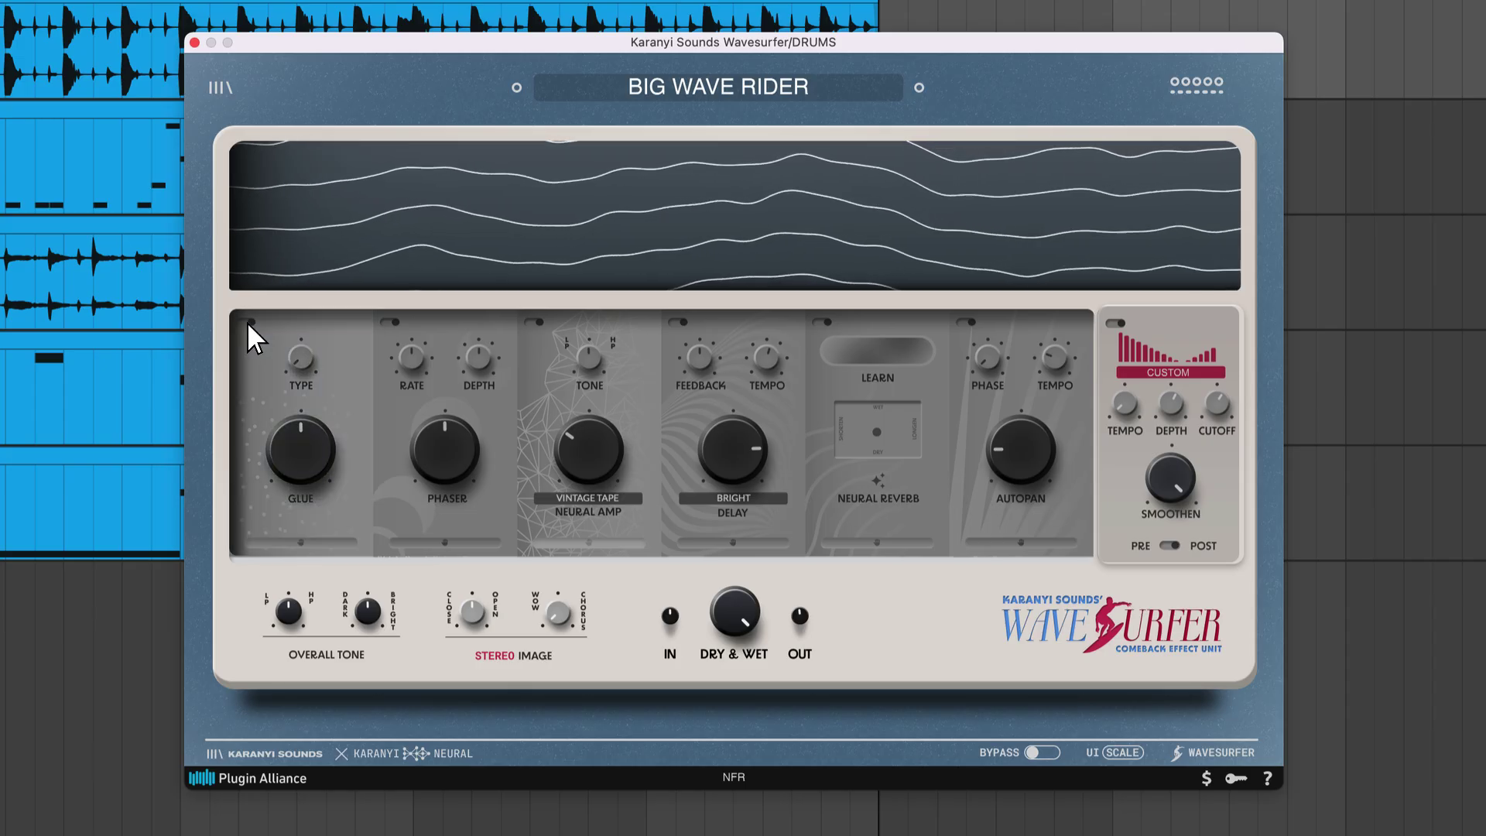
- Enable the Glue module on the drums and swap it with Neural Amp into the third slot of the effect chain
click(248, 322)
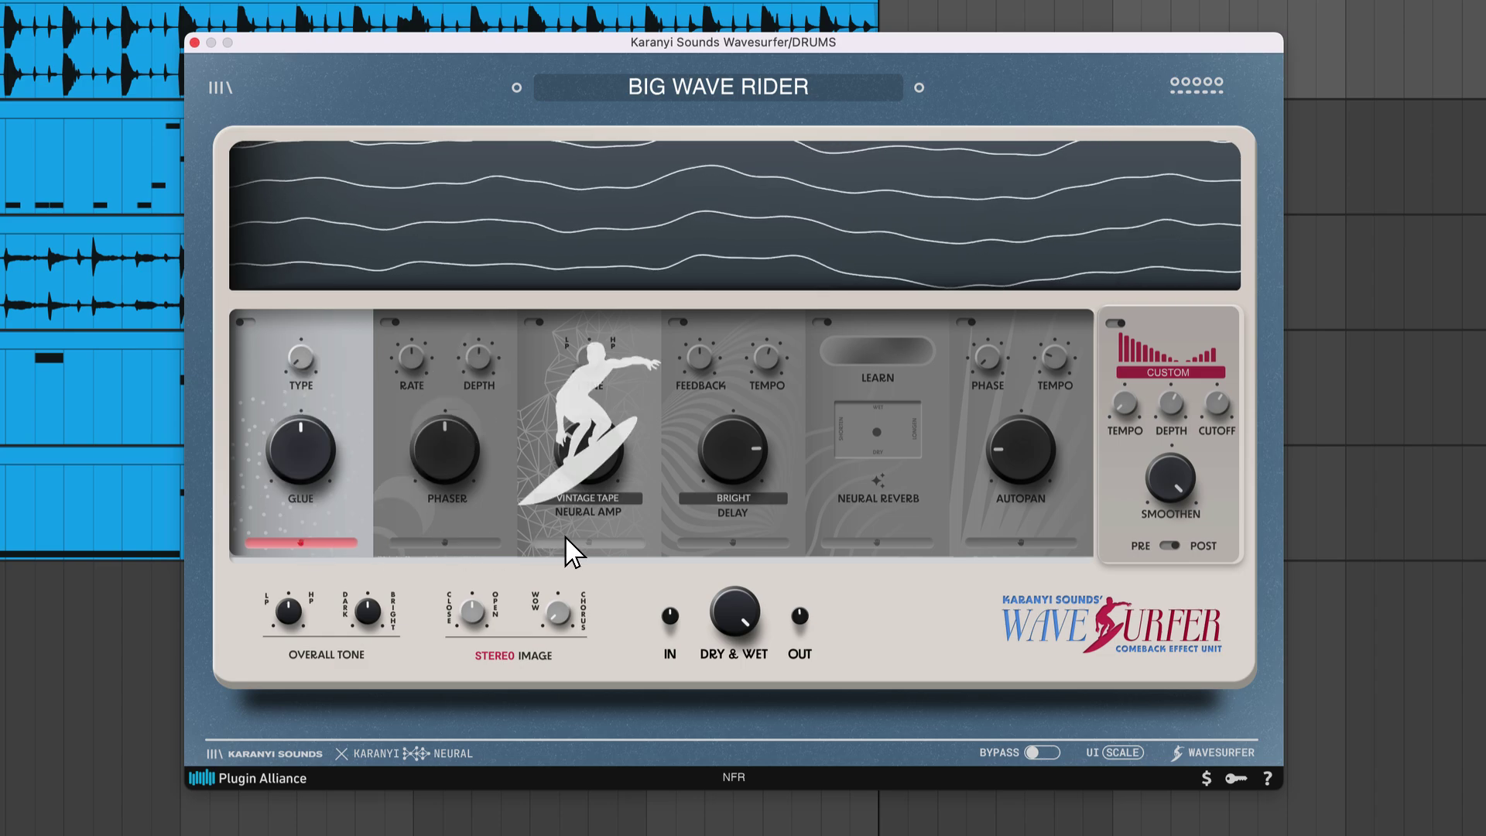
drag(589, 537, 590, 537)
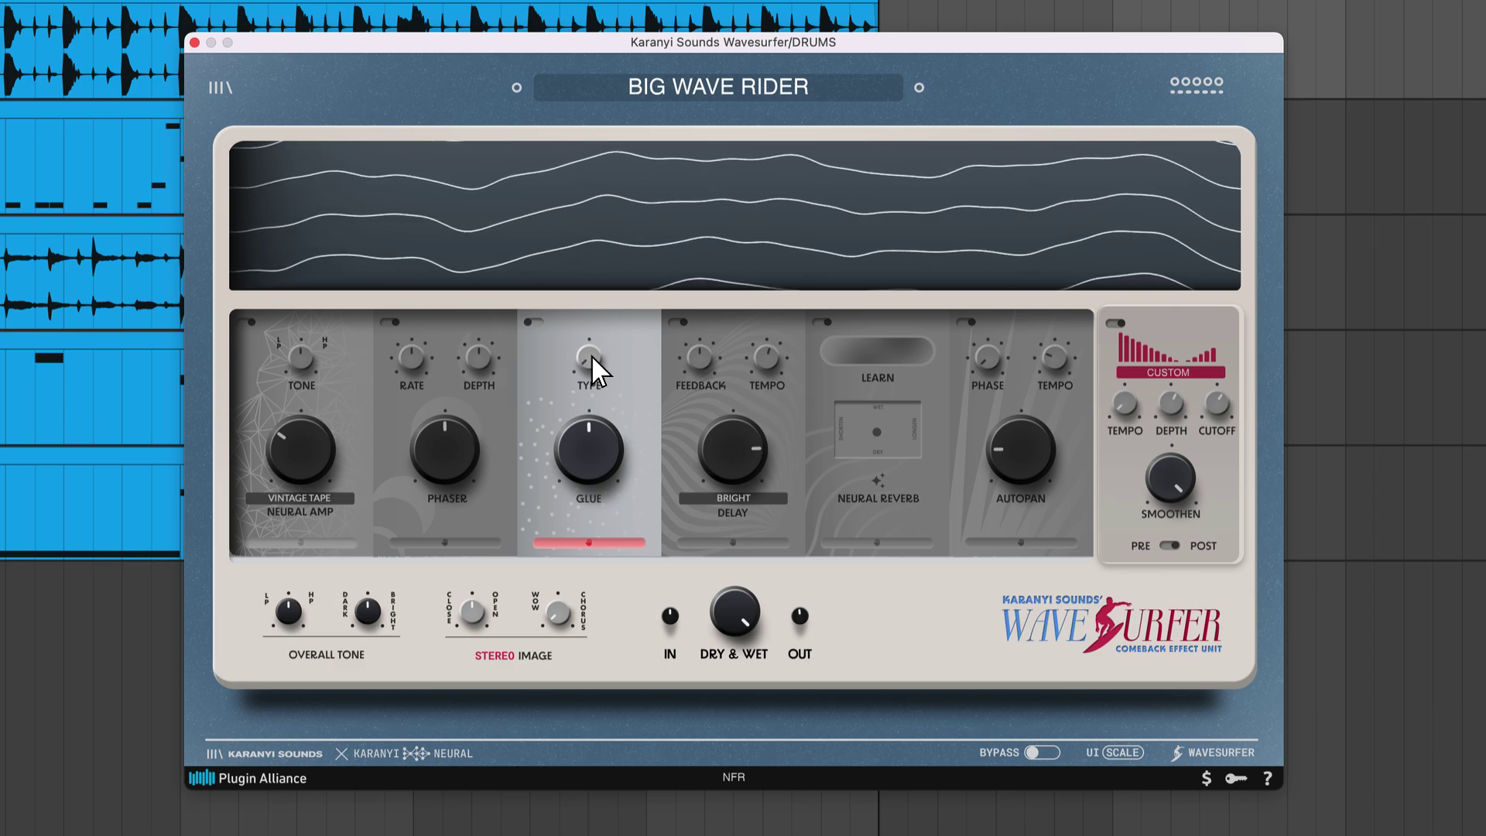
- Play back the drums while turning up the Glue type and raising the Glue amount to maximum
key(space)
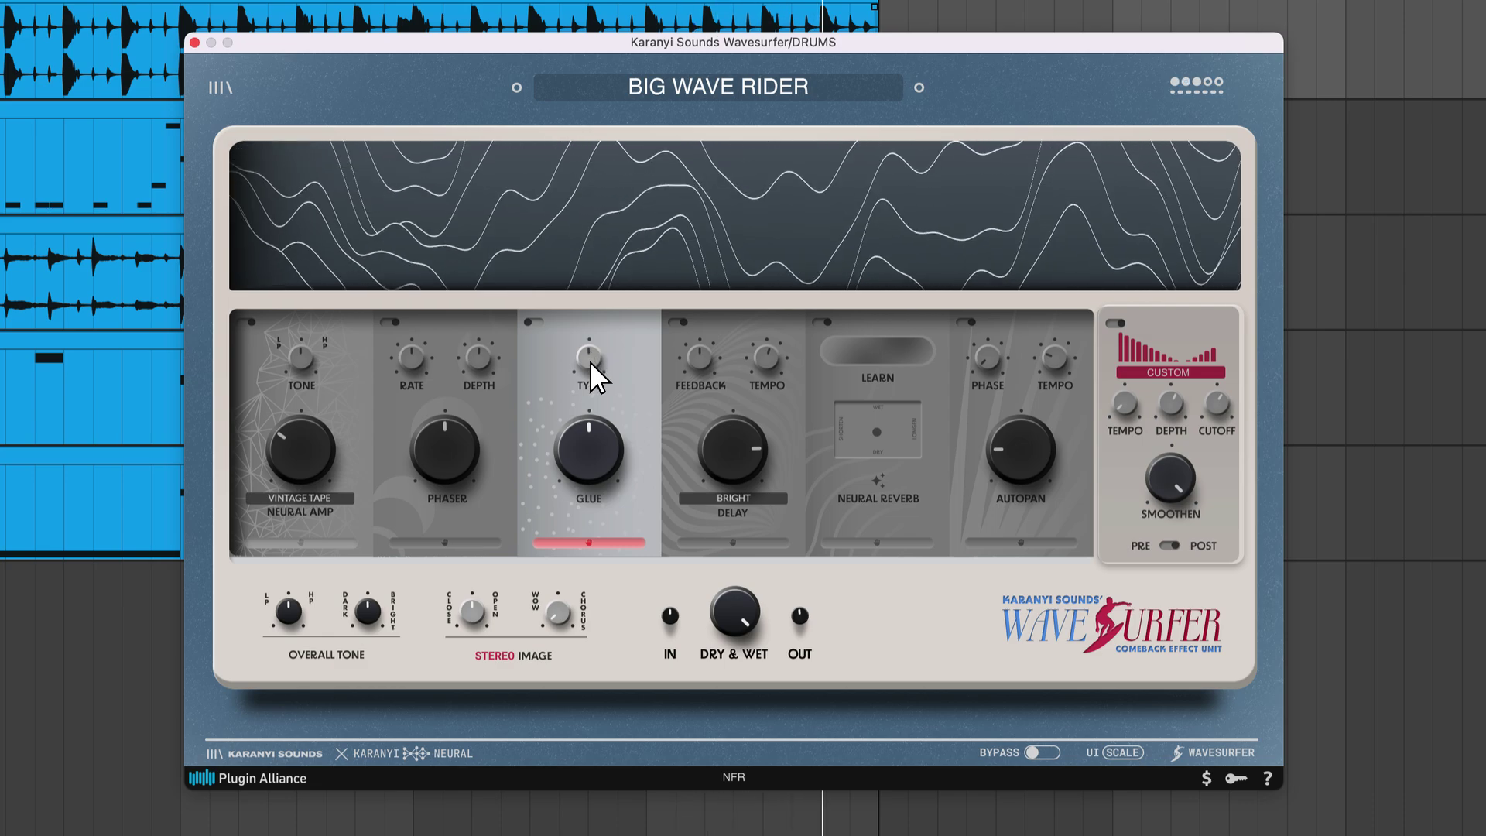
drag(589, 298, 590, 275)
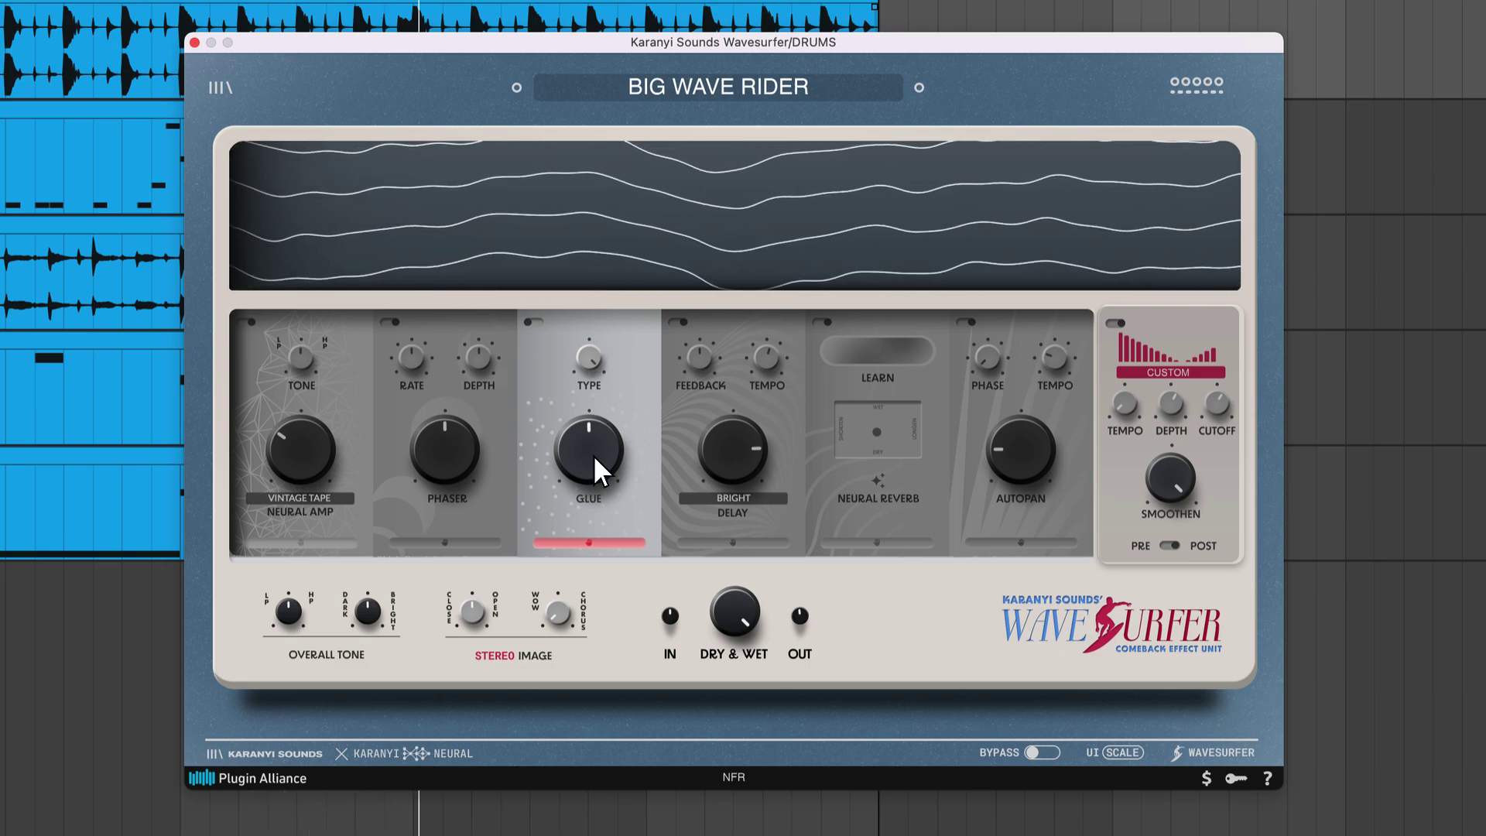
drag(593, 453, 607, 329)
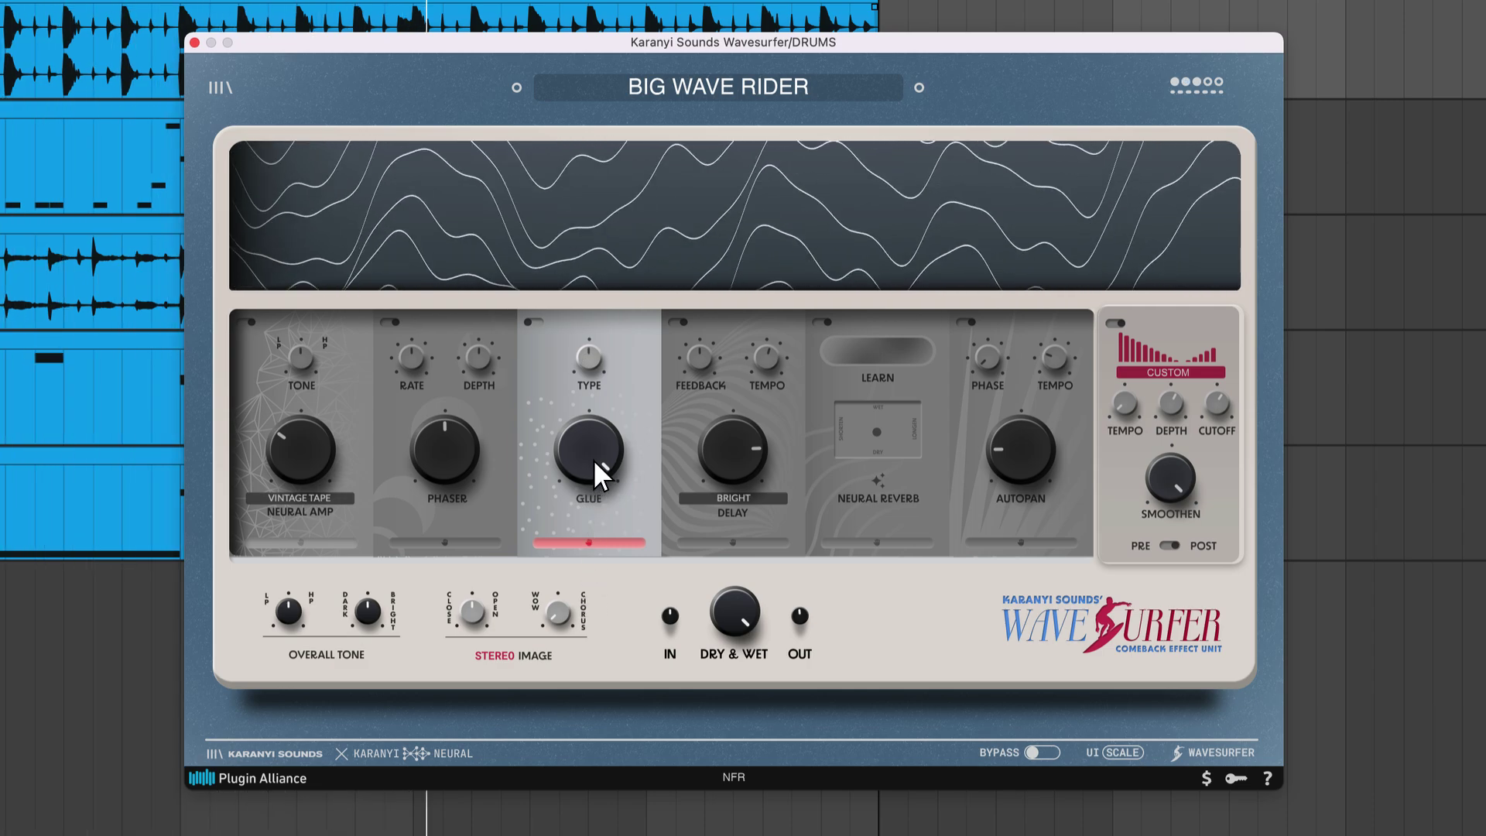
key(space)
- Switch from the Glue module to Neural Amp and raise its Vintage Tape amount well past halfway
click(531, 323)
click(242, 323)
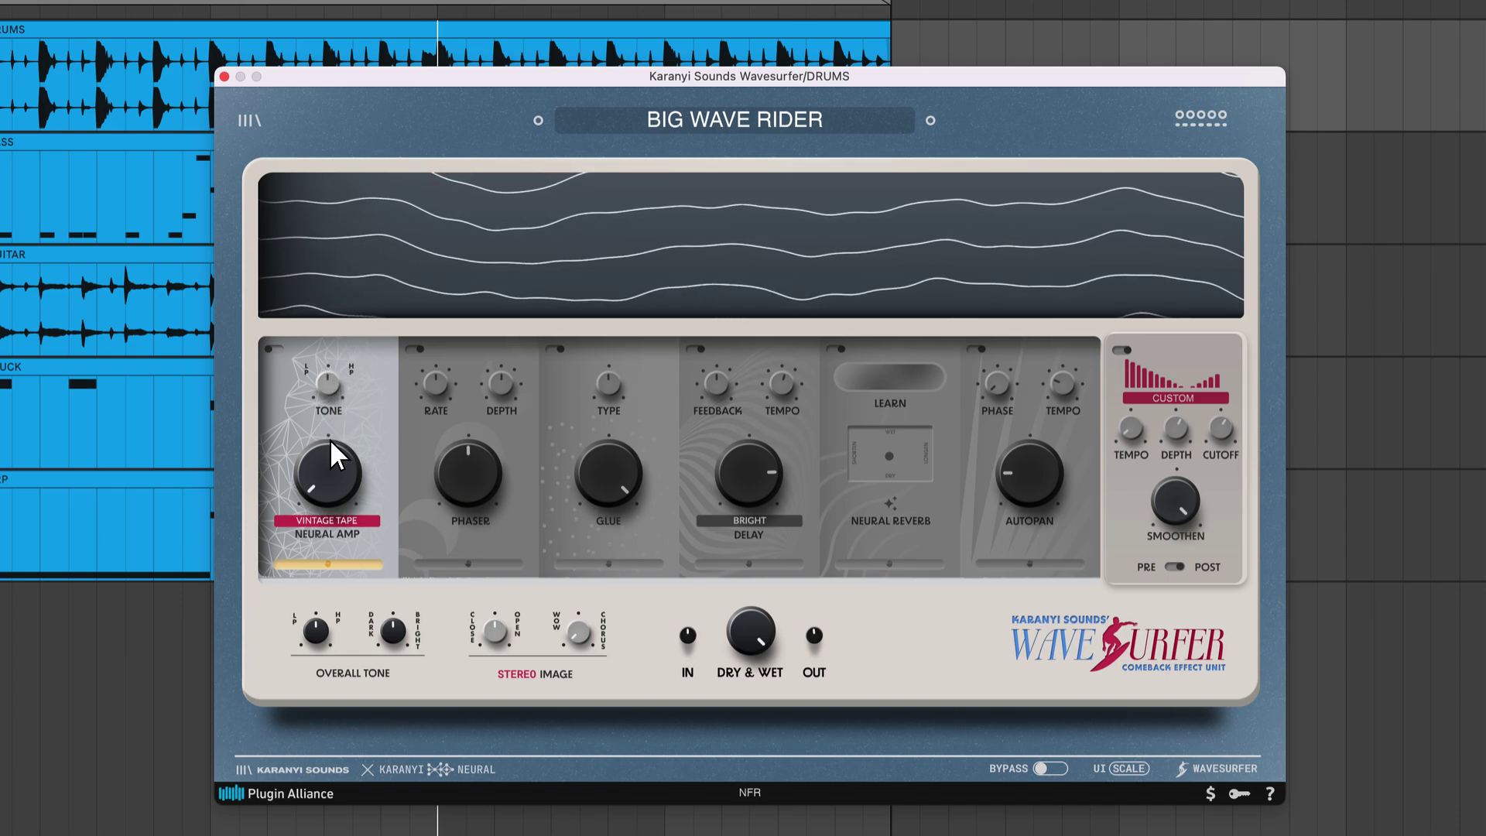
drag(331, 475, 333, 429)
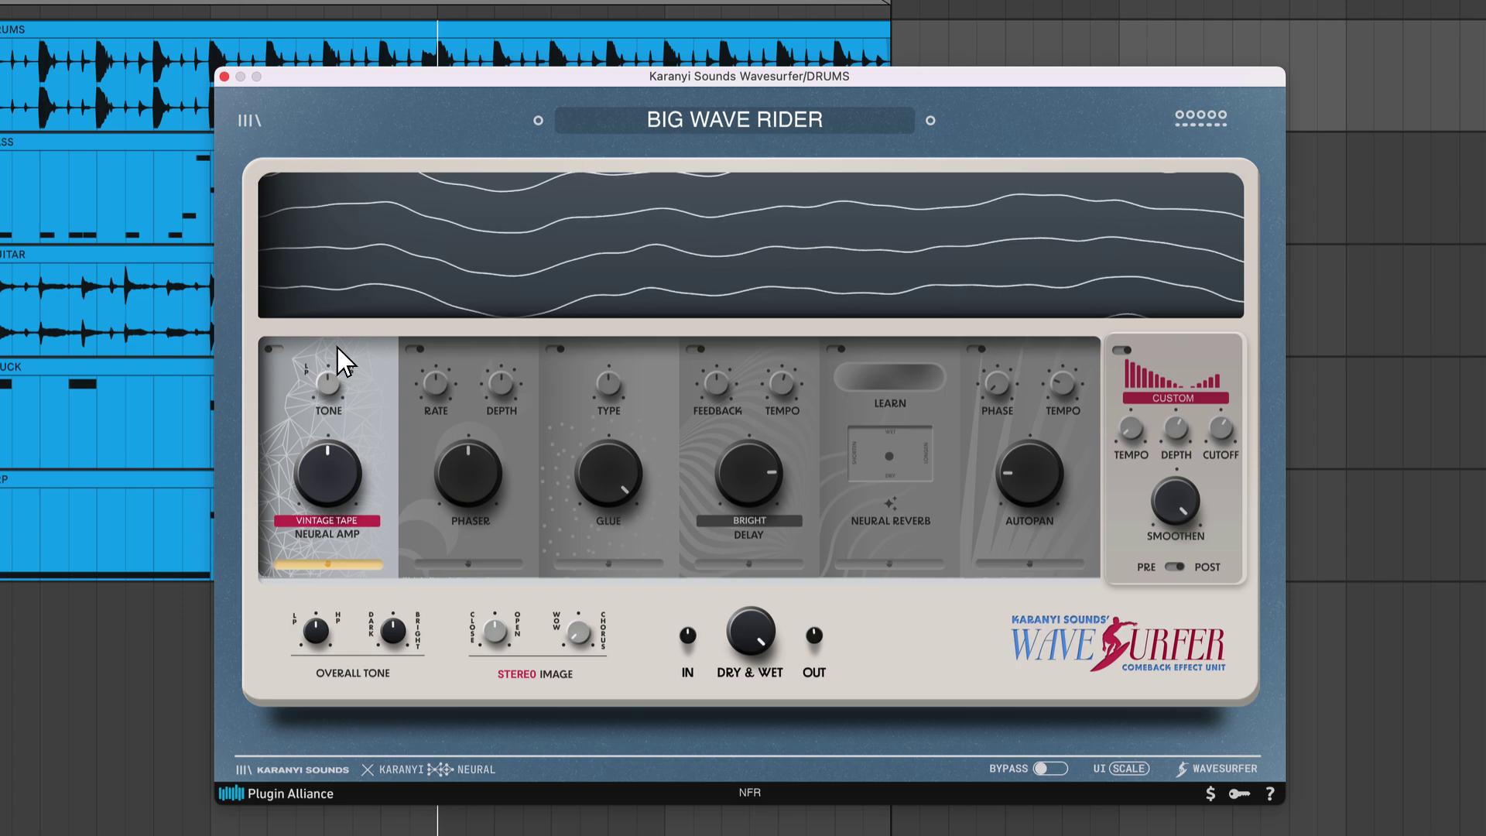
click(363, 525)
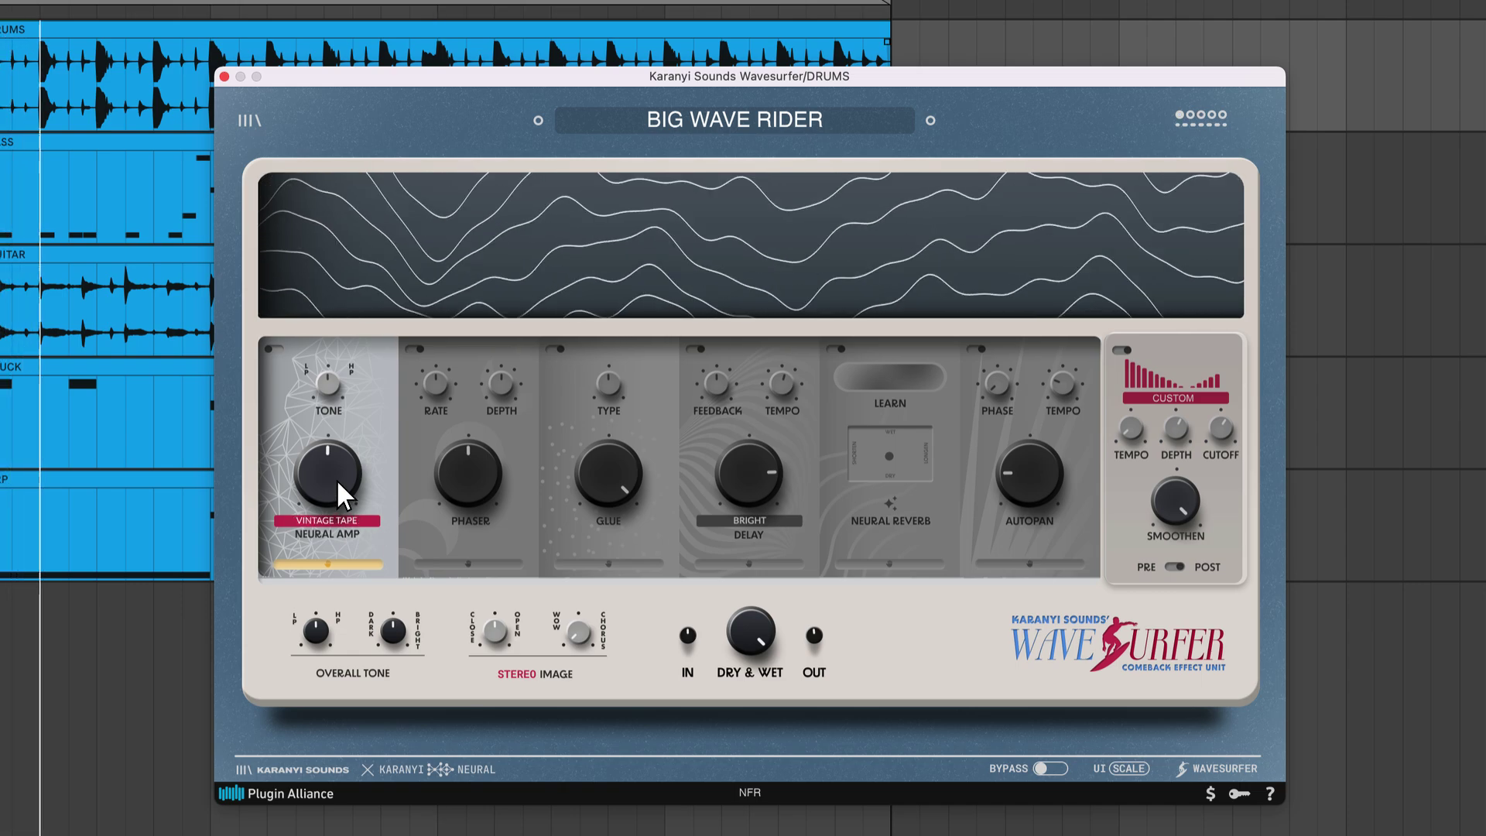
drag(336, 481, 362, 416)
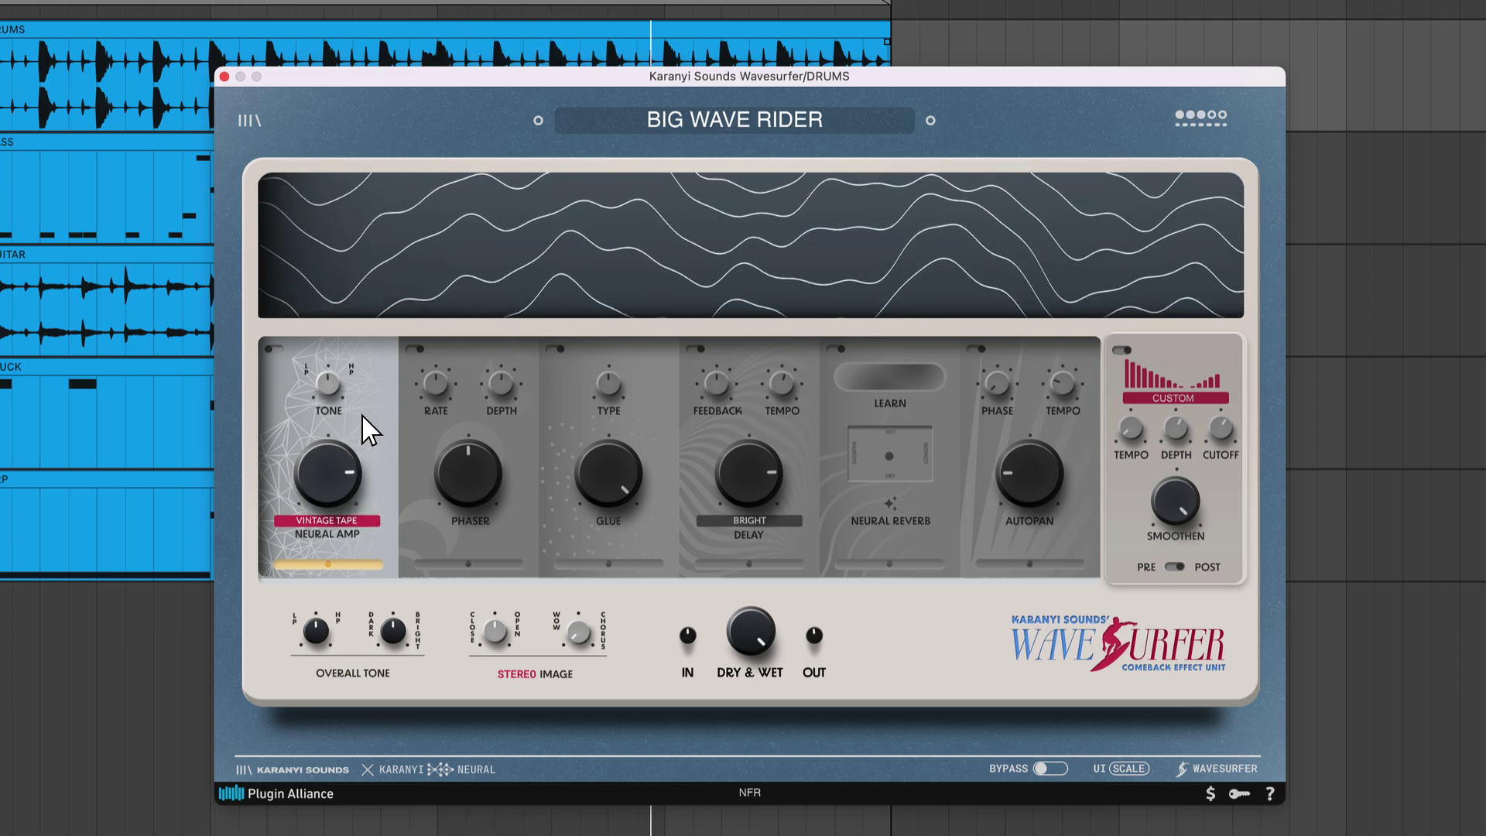
- Change the Neural Amp model to Tube Screamer and sweep its amount down, up and down again during playback
click(366, 519)
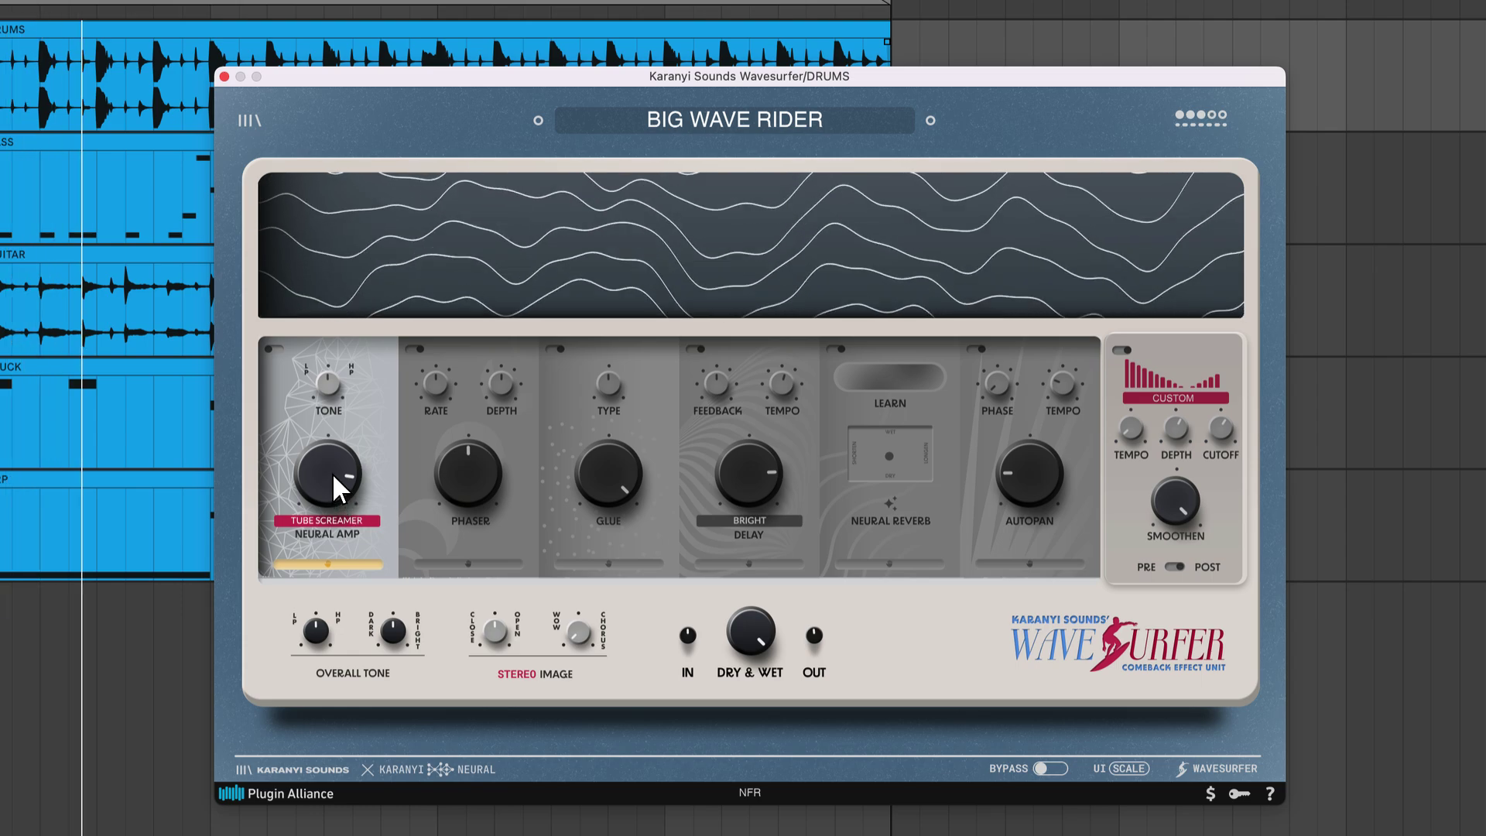
drag(330, 474, 332, 492)
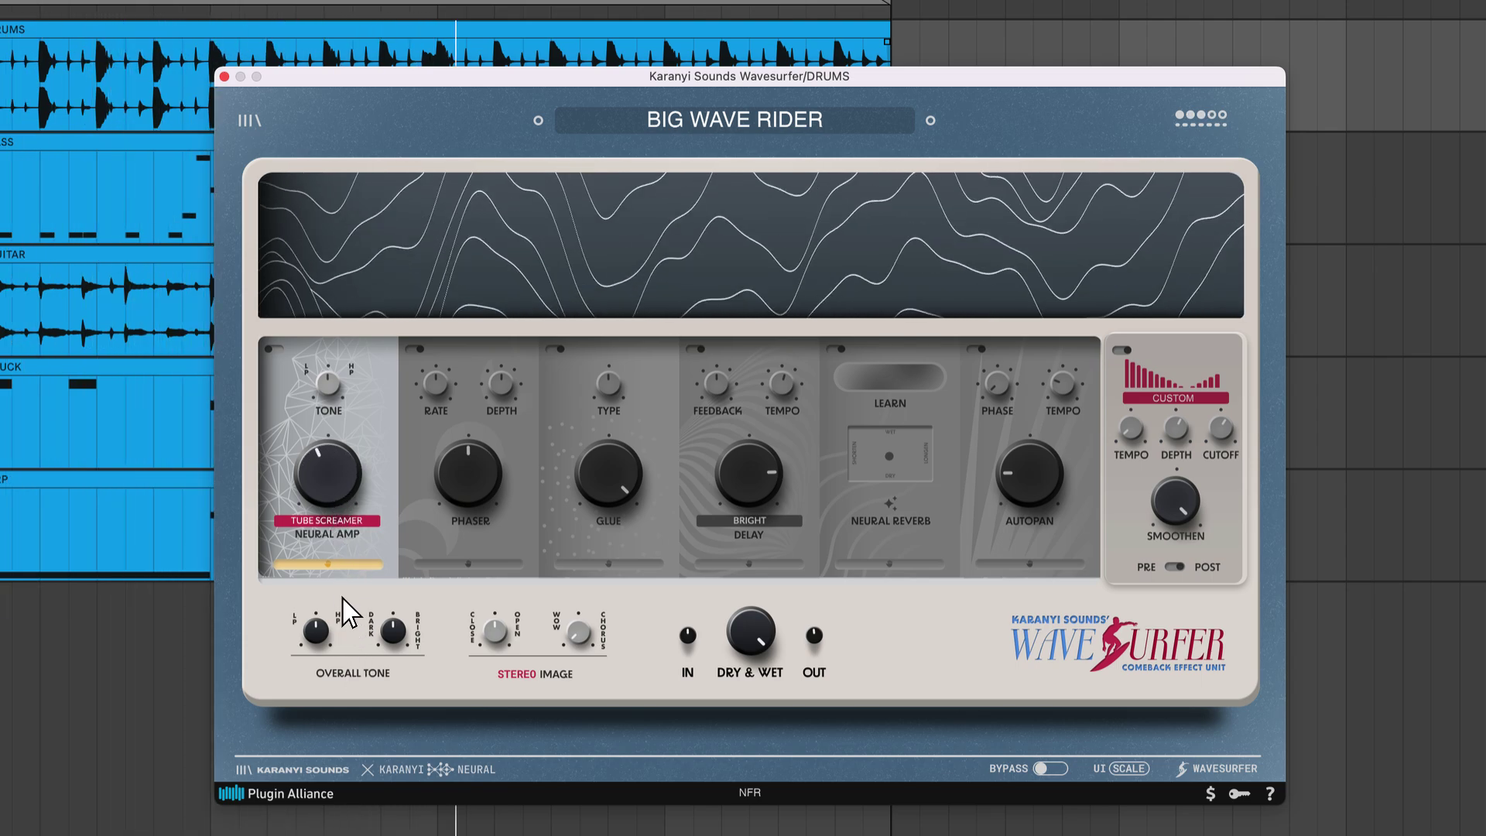
drag(331, 465, 349, 349)
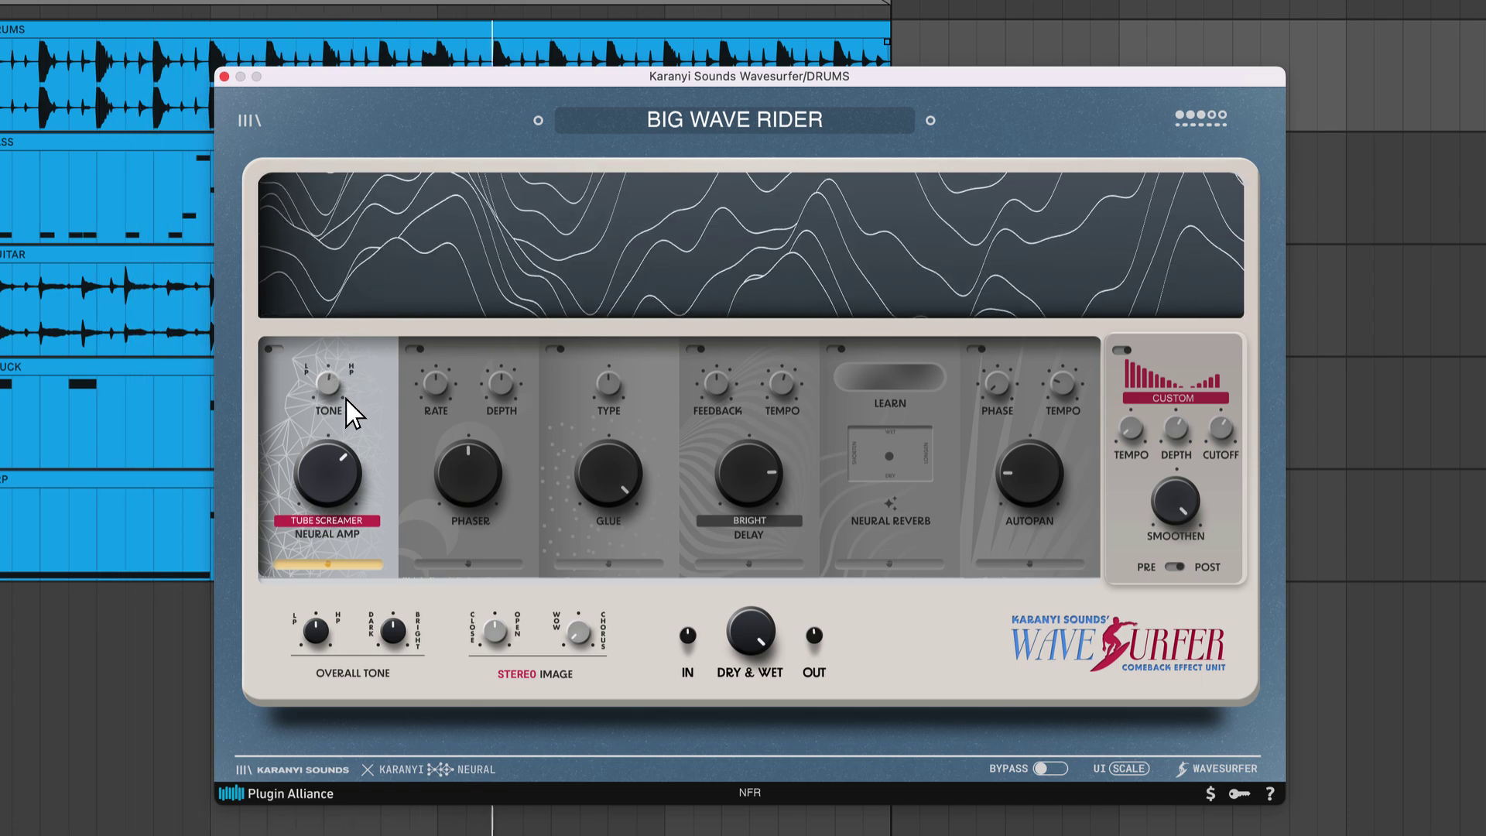
drag(332, 464, 333, 554)
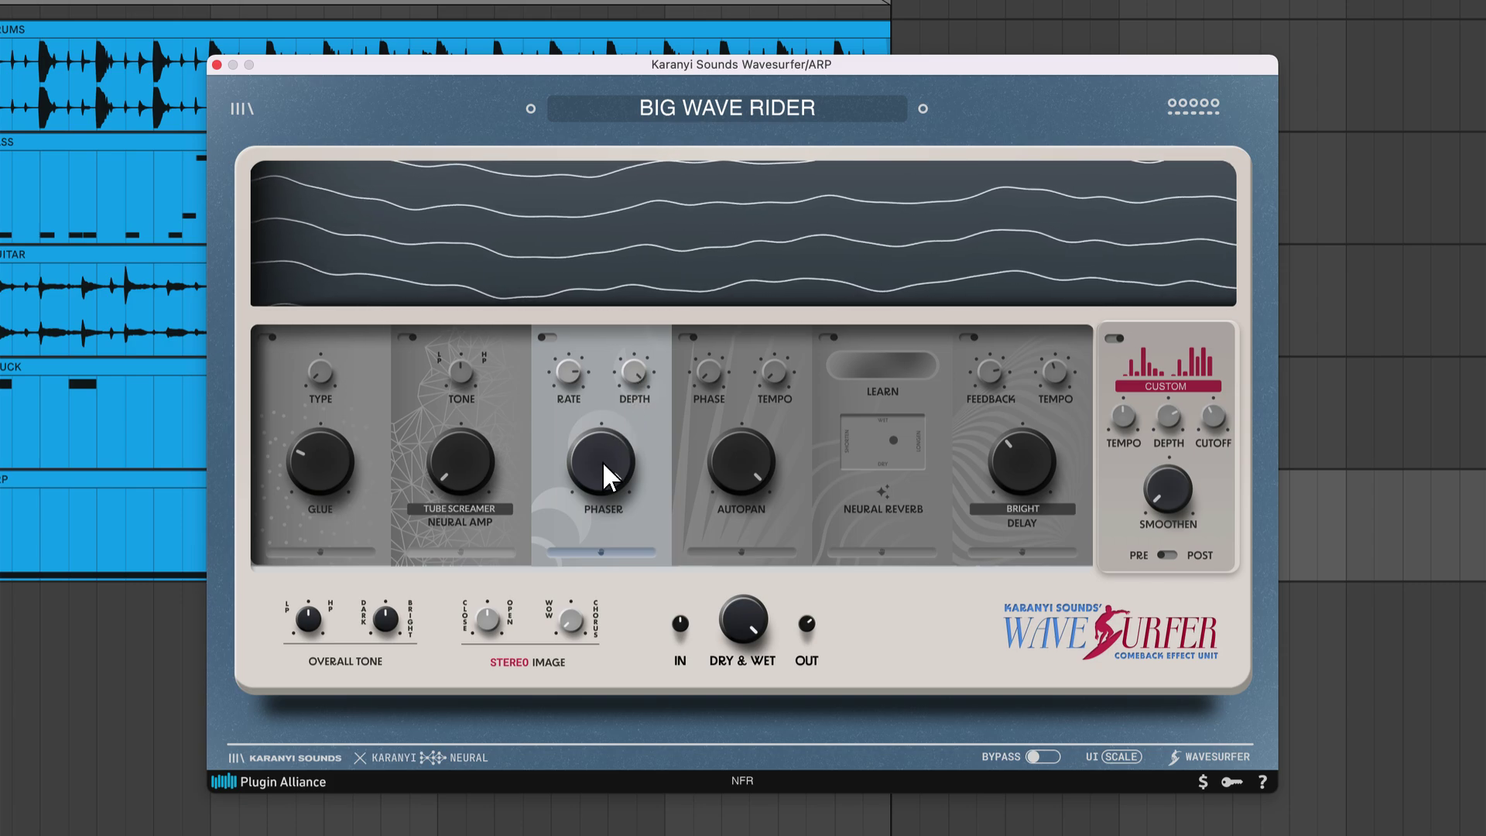
- Play back the arp and sweep the Phaser amount down, then up to maximum
key(space)
drag(602, 462, 603, 660)
drag(618, 745, 625, 575)
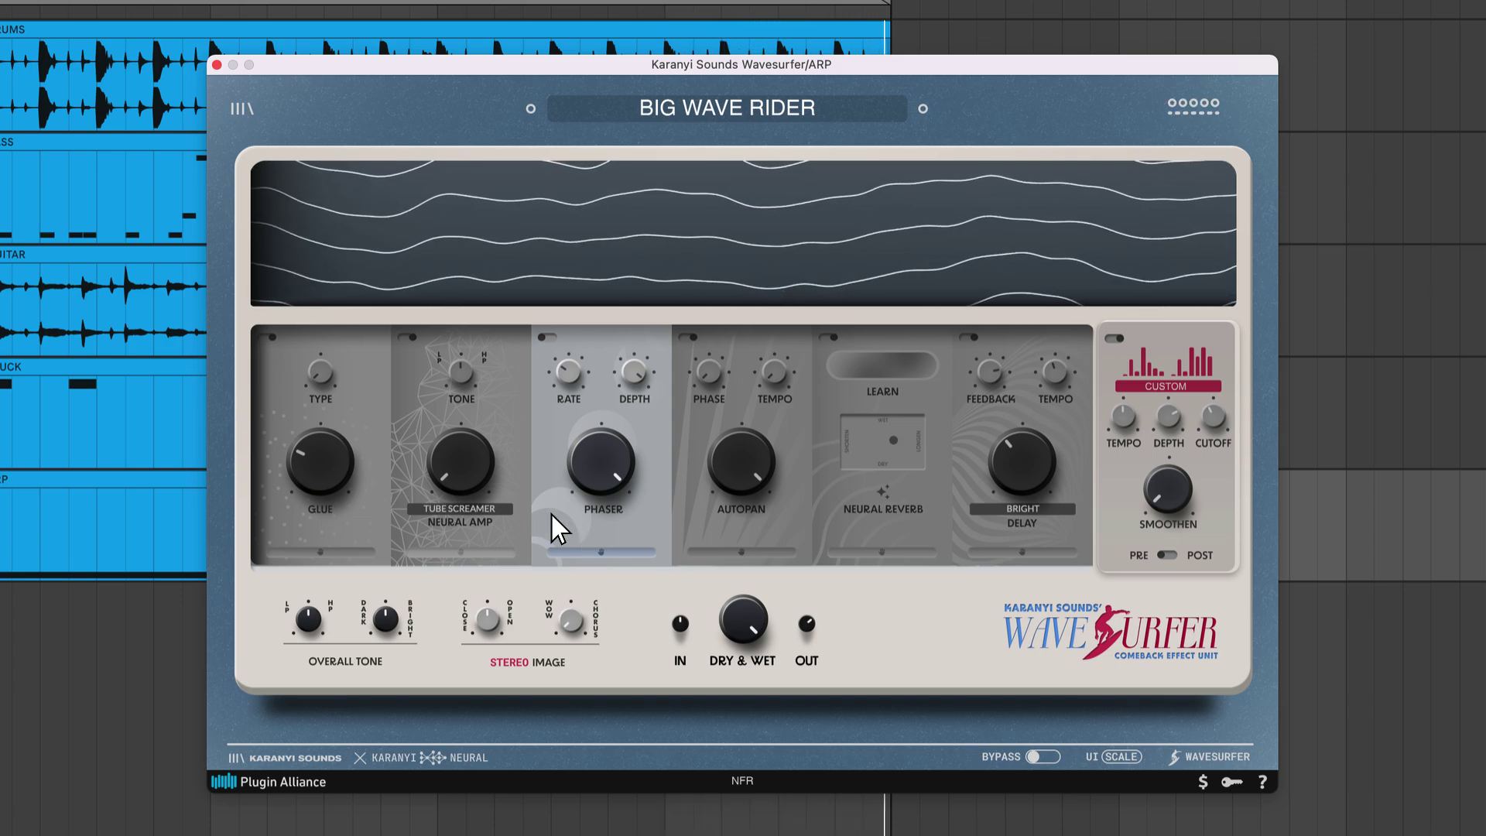
- Switch the arp to the Delay module in Bright mode, raising its tempo setting and slightly increasing the delay amount
click(972, 338)
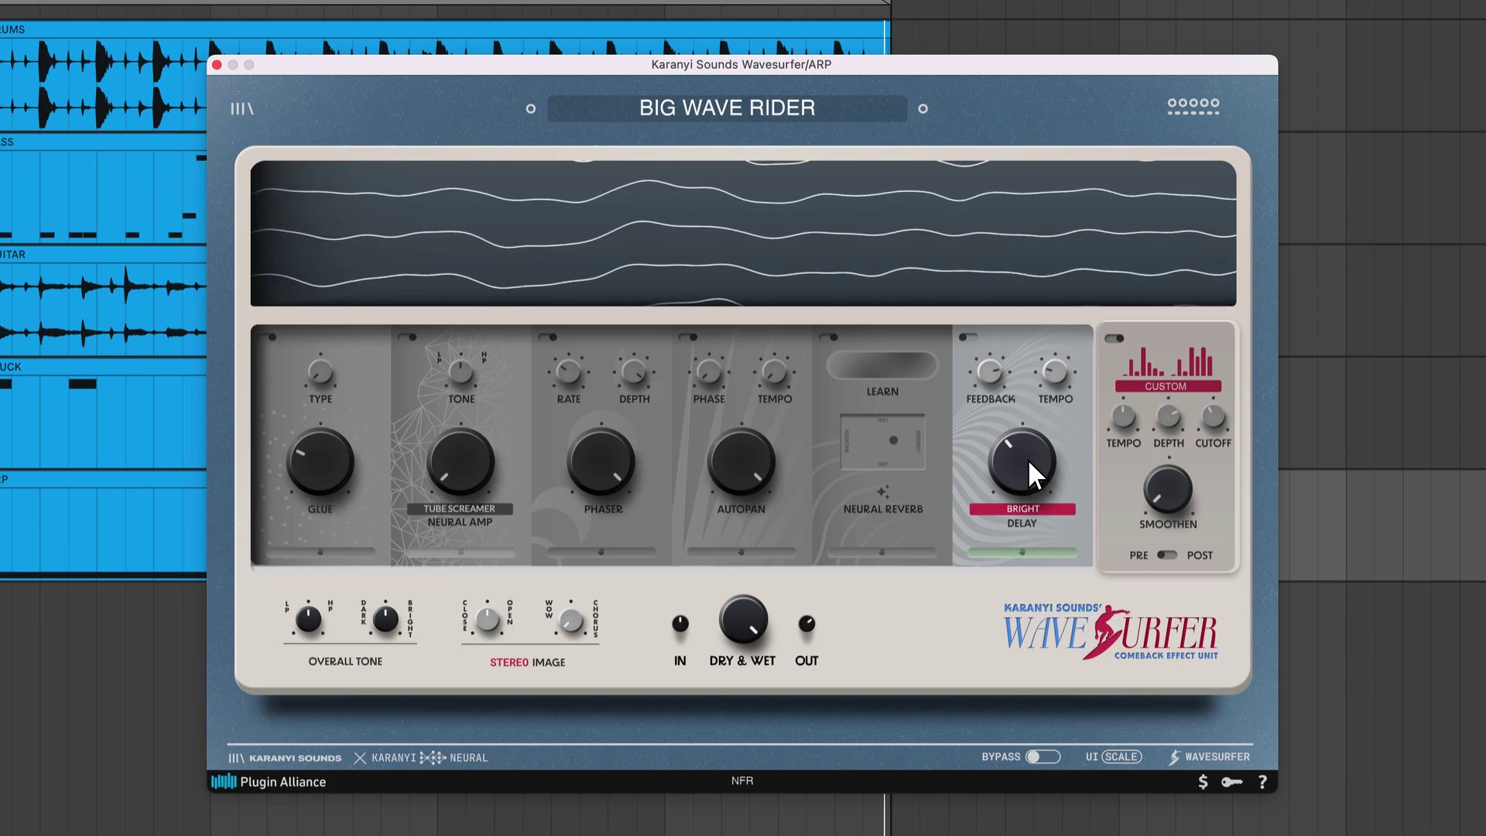
click(1047, 508)
click(1054, 509)
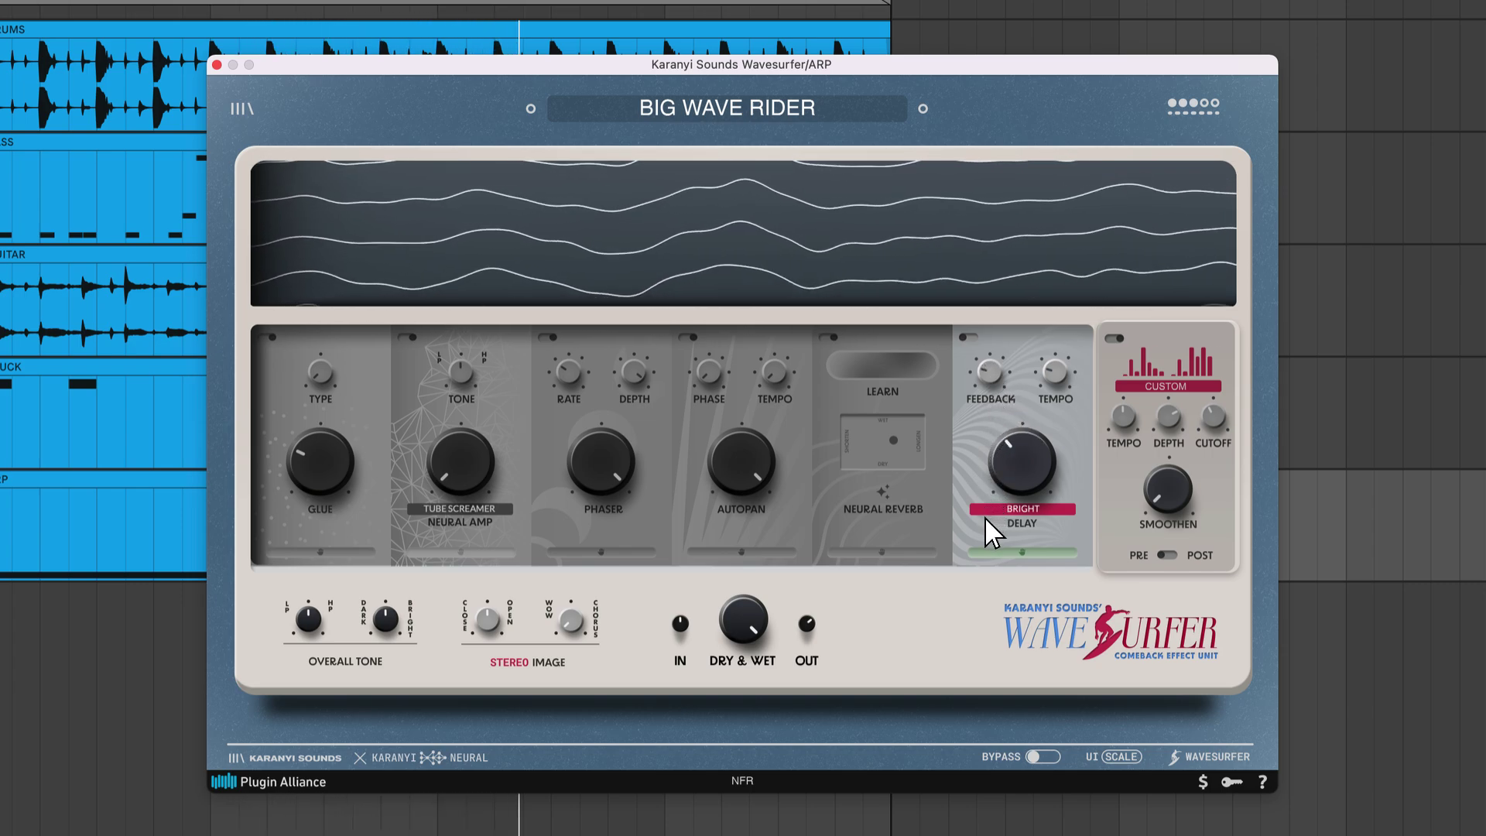
drag(1059, 374, 1070, 258)
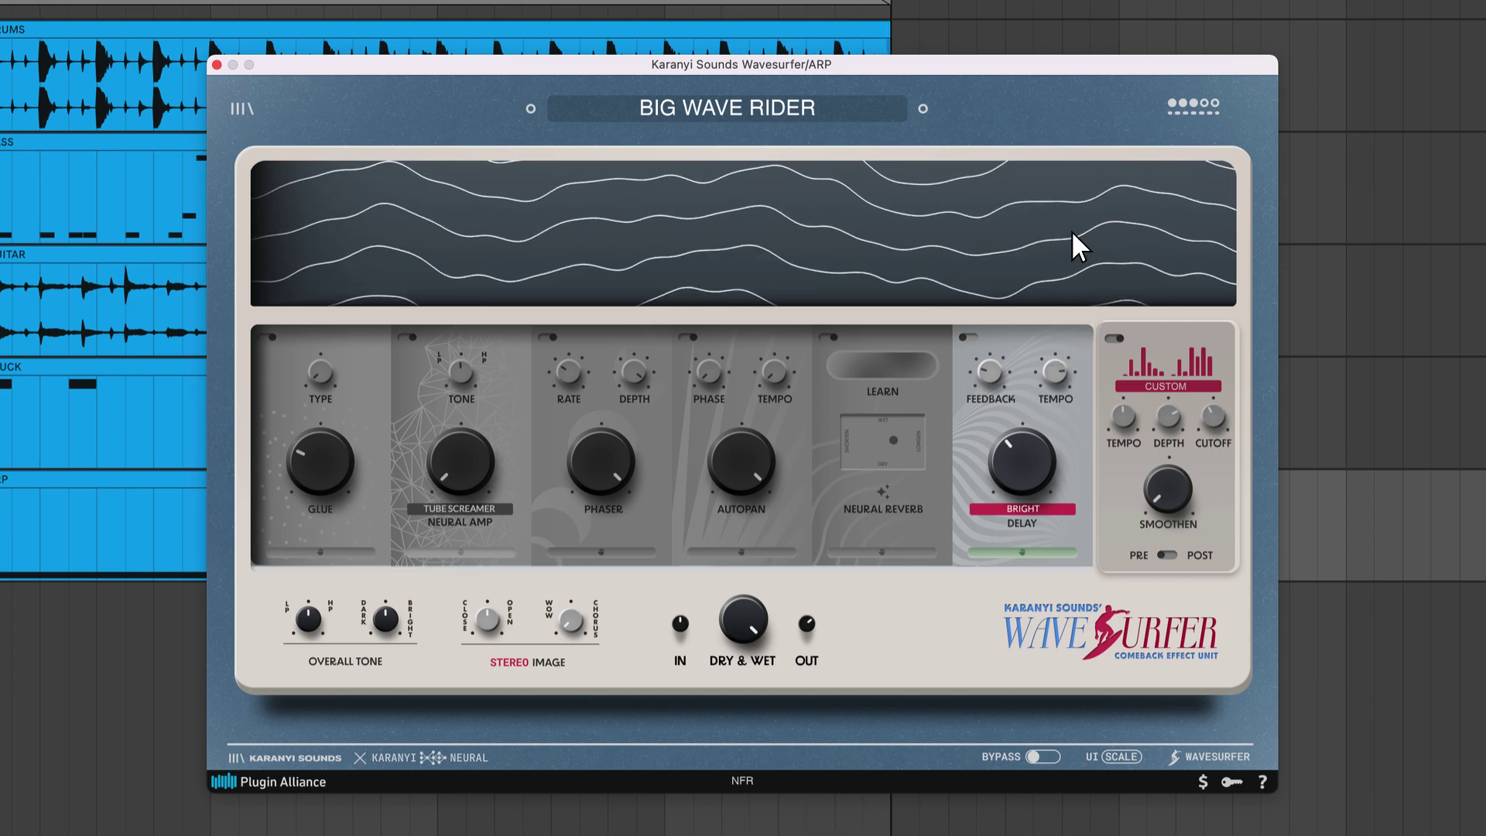
drag(1038, 450, 1068, 462)
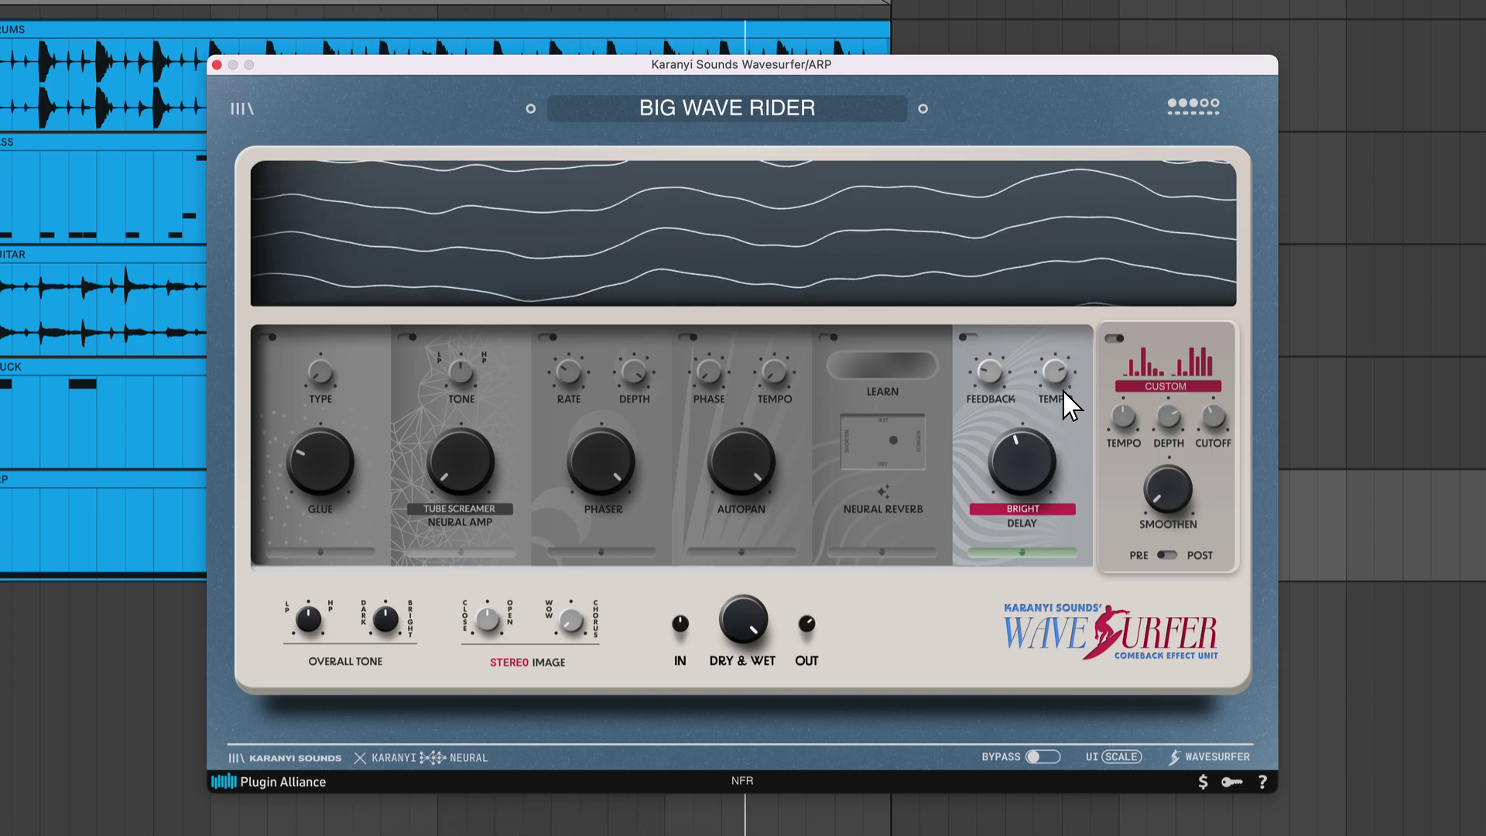
- Audition the other Delay modes, including Full Spectrum, Resonant 2 and Resonant 3, and return to Bright
click(1063, 510)
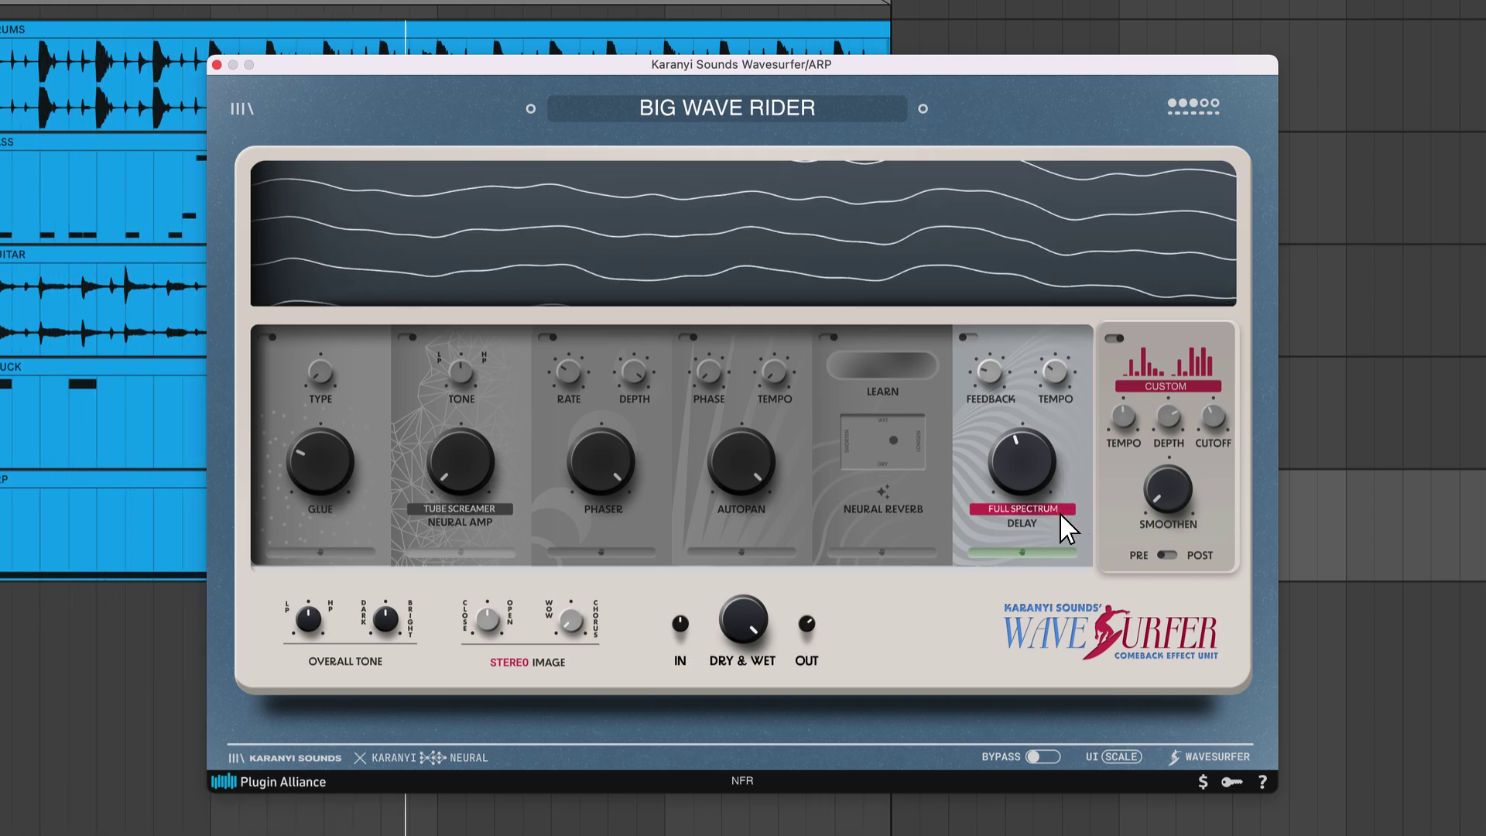
click(1068, 512)
click(1068, 511)
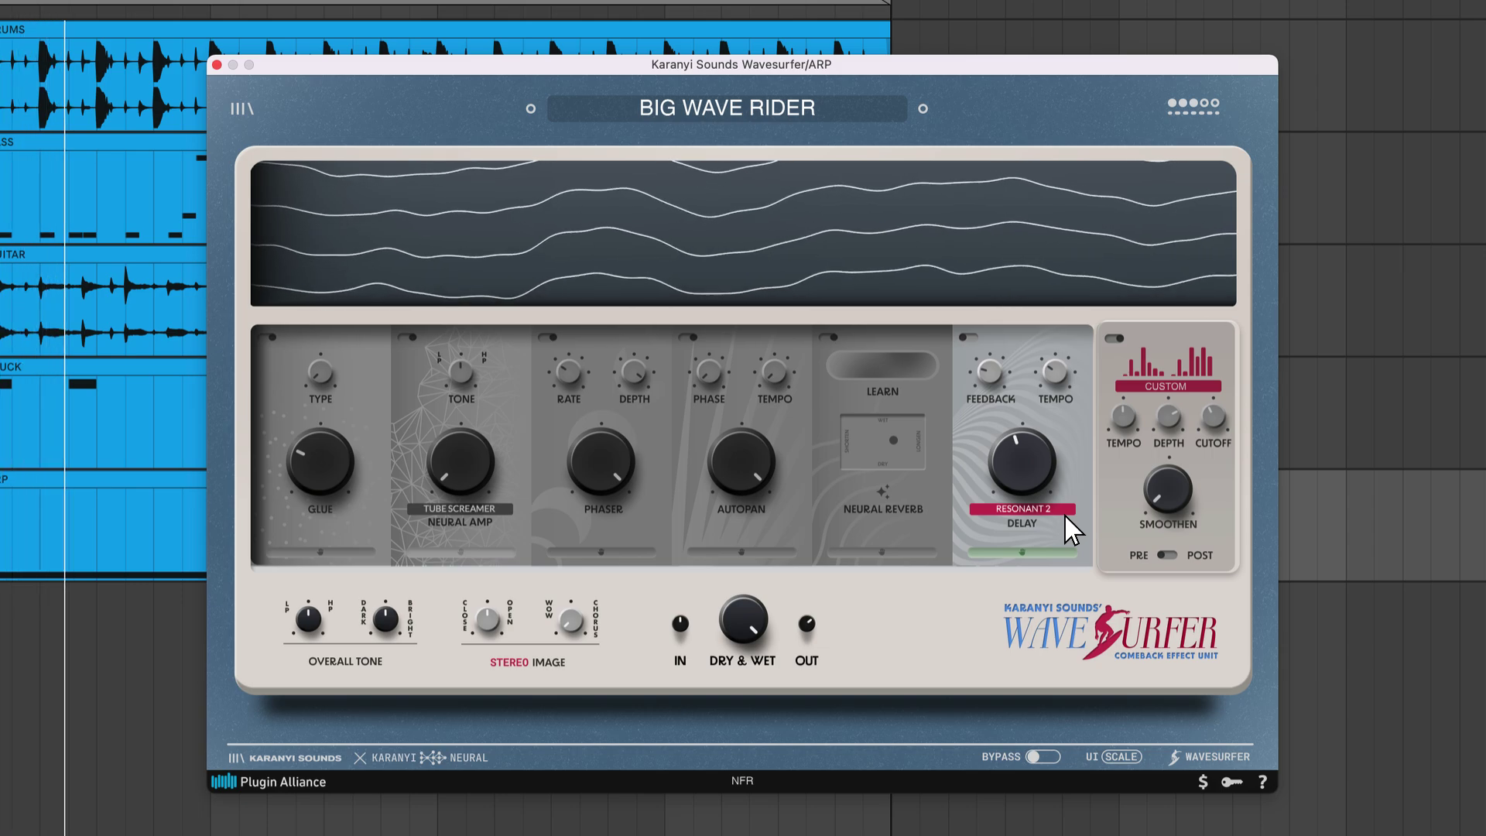
click(1068, 512)
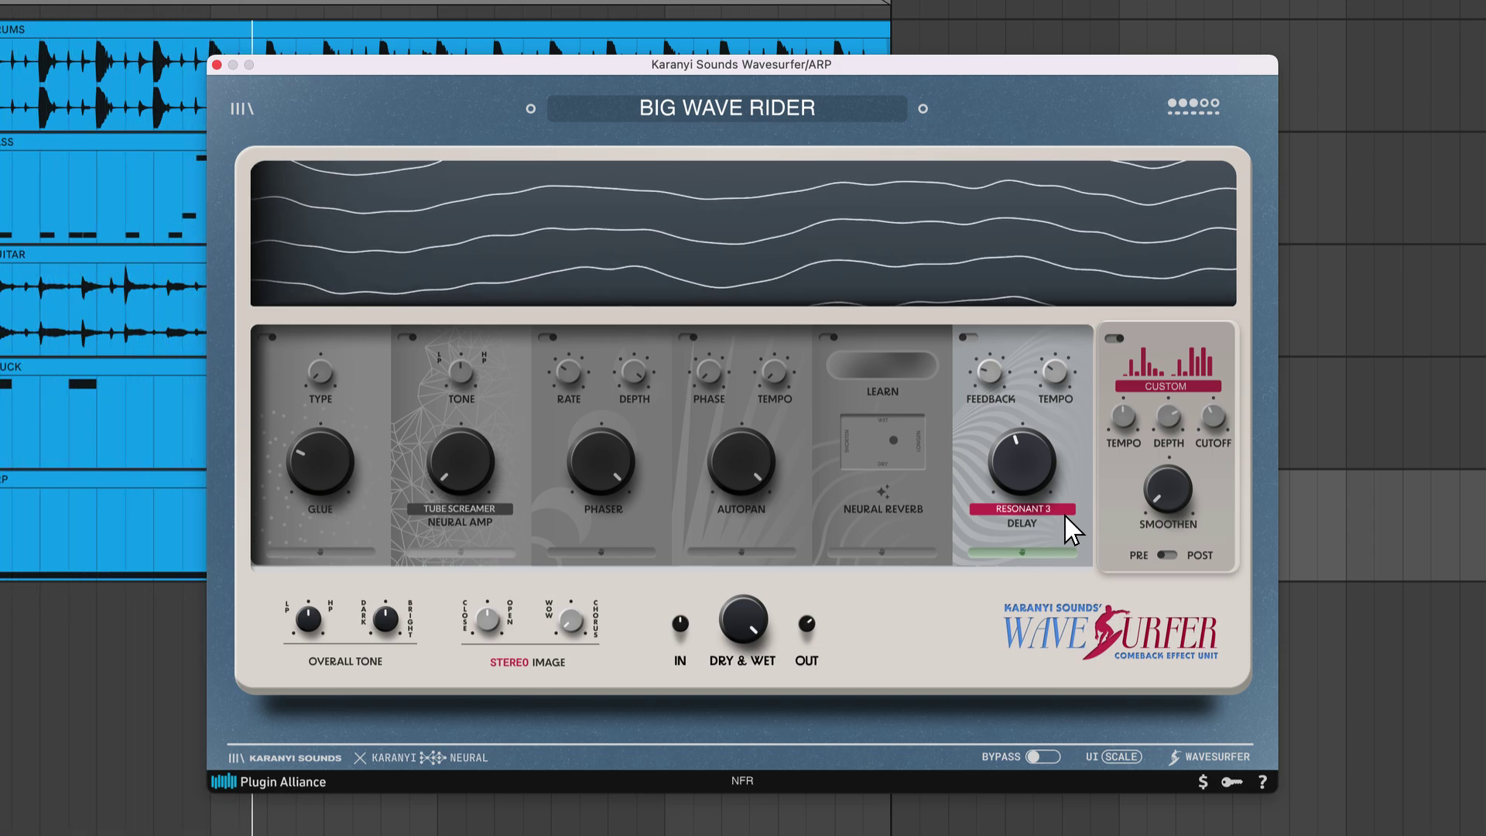
click(1068, 511)
click(1066, 516)
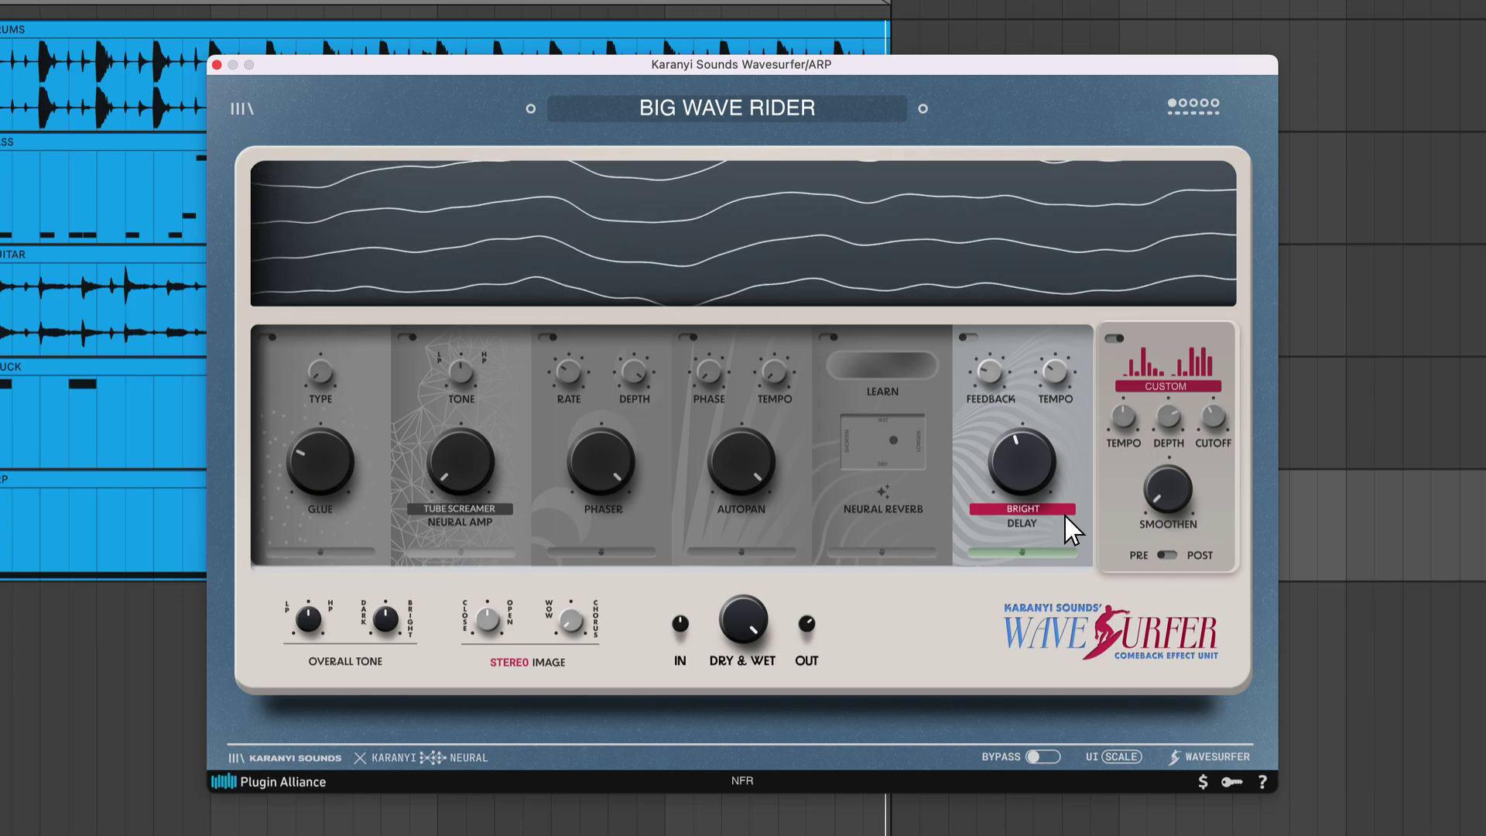
- Turn off the Delay module and enable Neural Reverb in its place on the arp
click(966, 339)
click(823, 340)
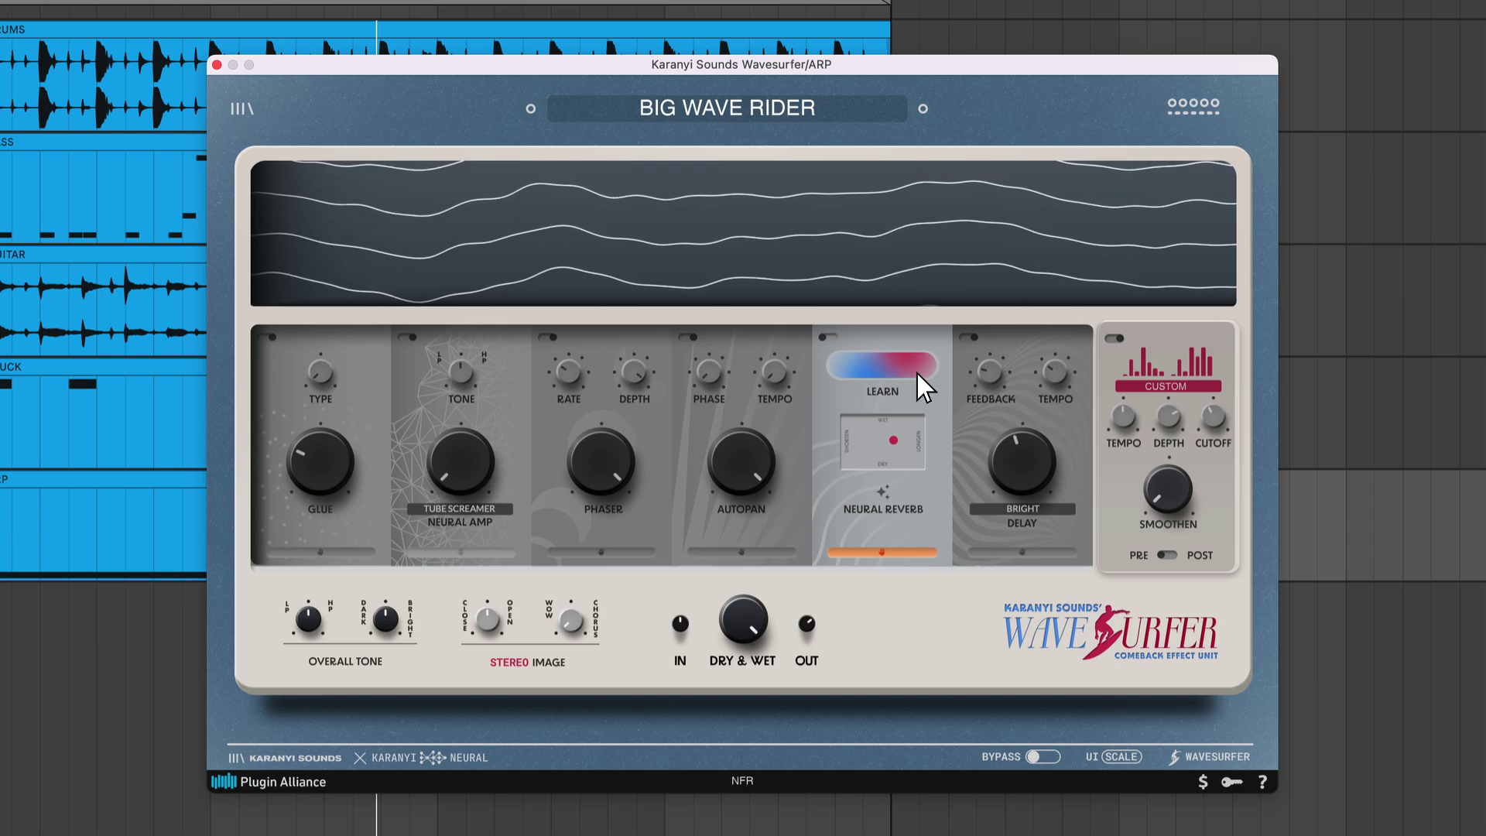
key(space)
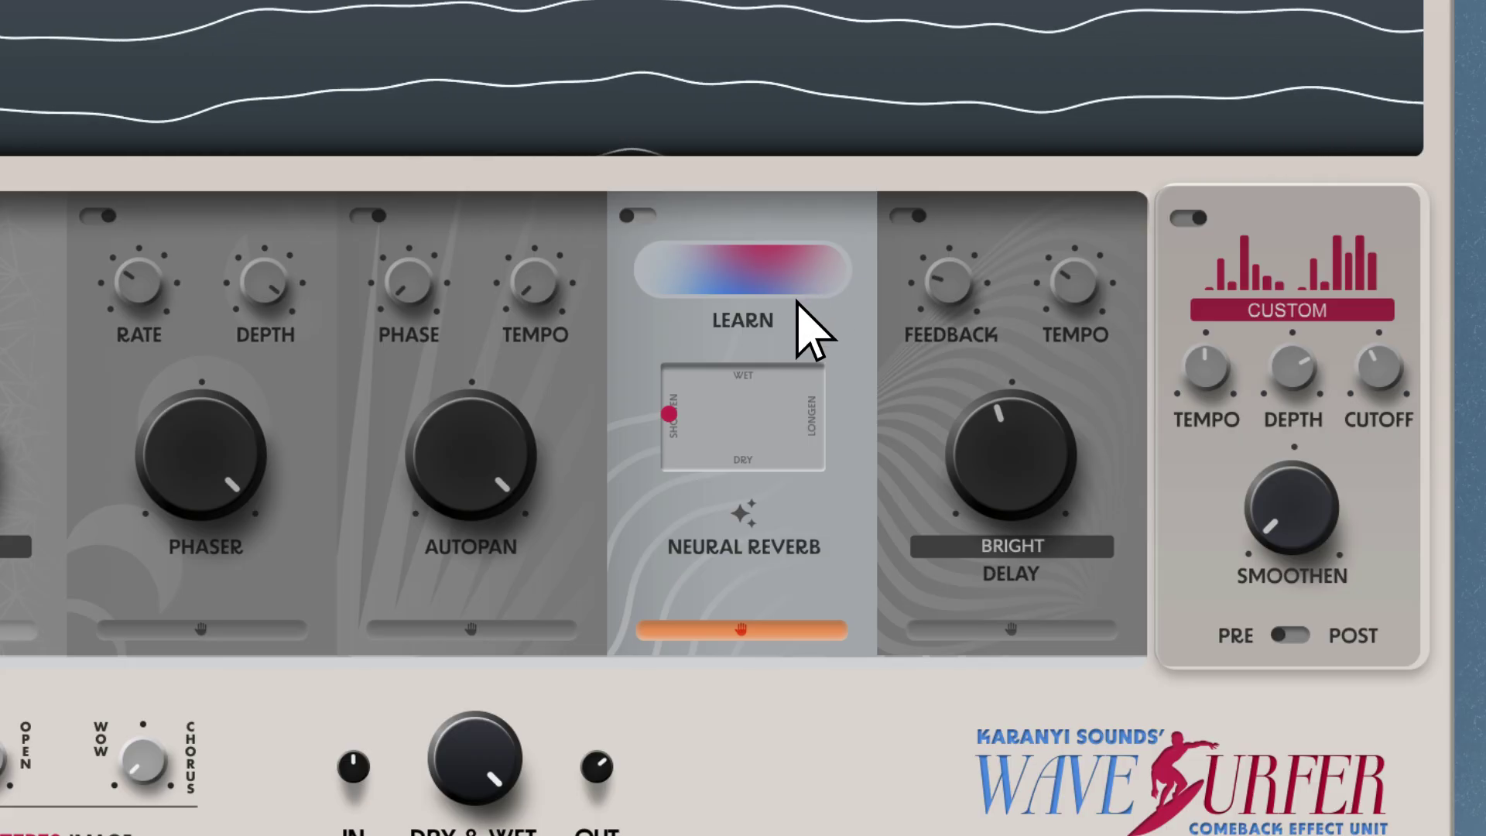
- Move the Neural Reverb control point away from the Shorten side toward the centre of its pad
drag(669, 414, 761, 416)
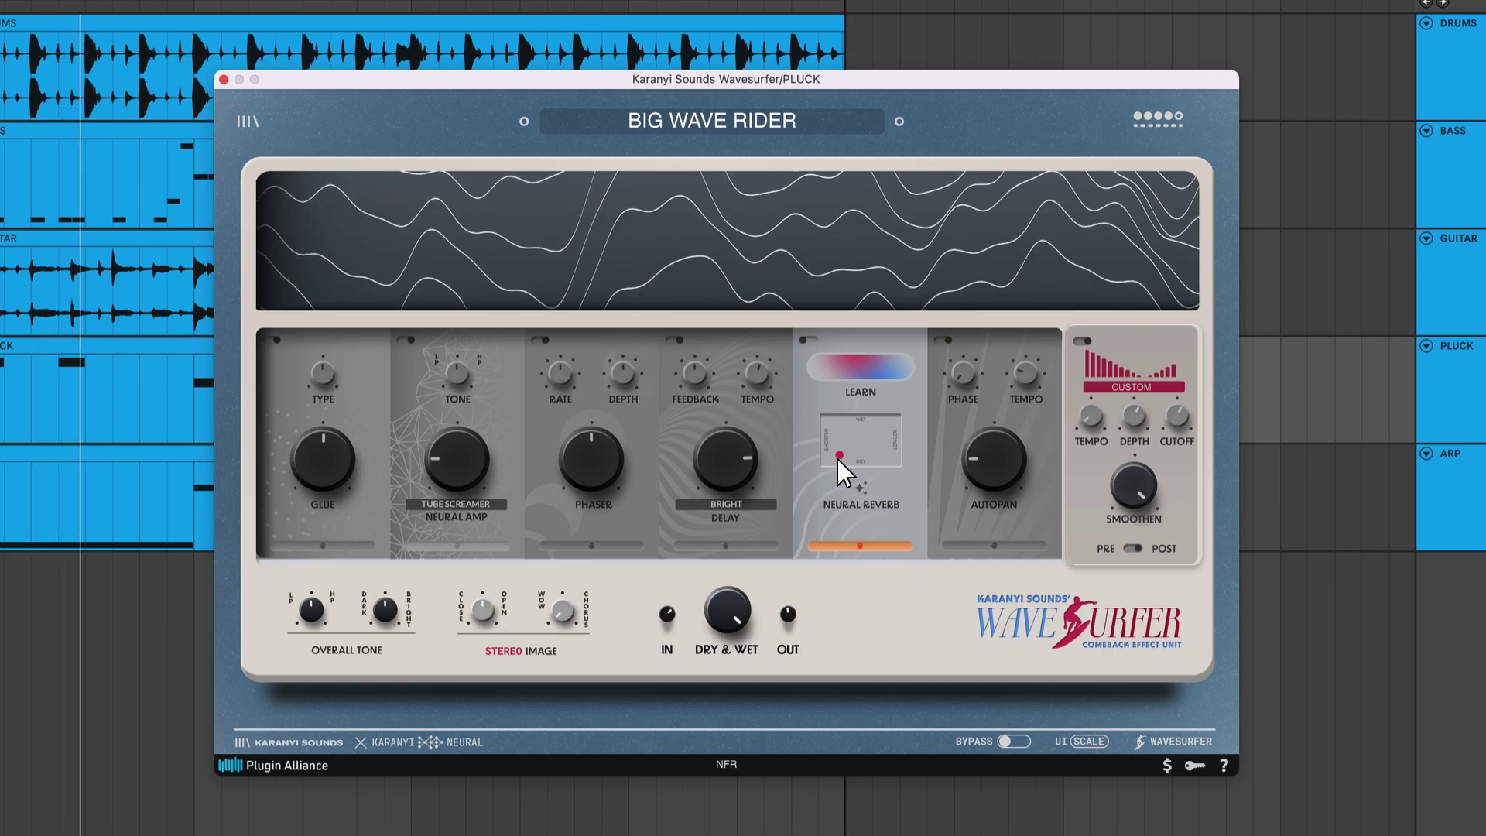
mouse_move(840, 456)
mouse_down()
mouse_move(899, 413)
mouse_move(835, 407)
mouse_move(823, 464)
mouse_move(876, 459)
mouse_move(856, 441)
mouse_up()
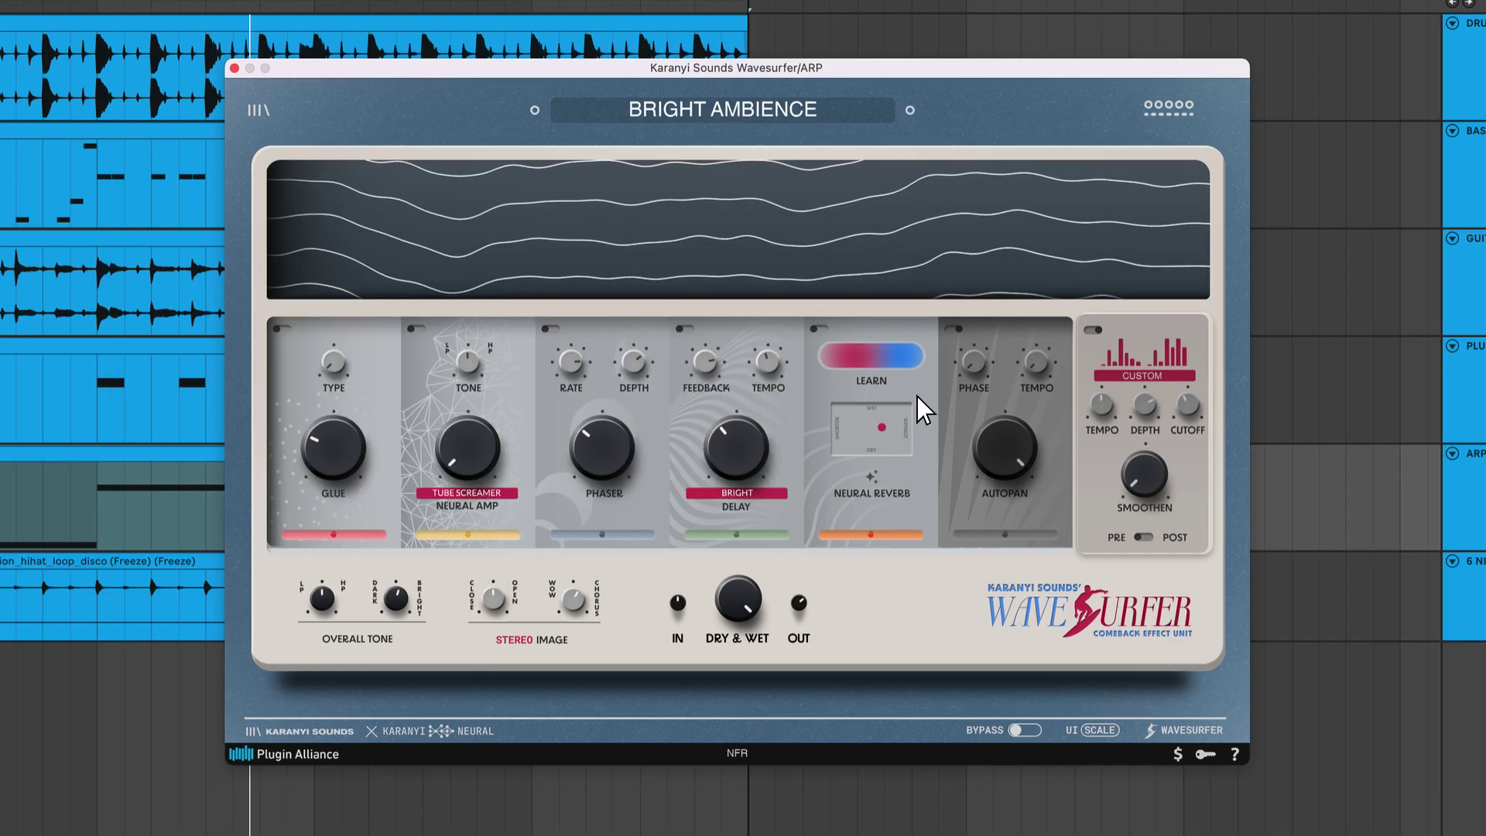
- Enable the Autopan module on the arp and sweep its amount down and back up during playback
click(955, 331)
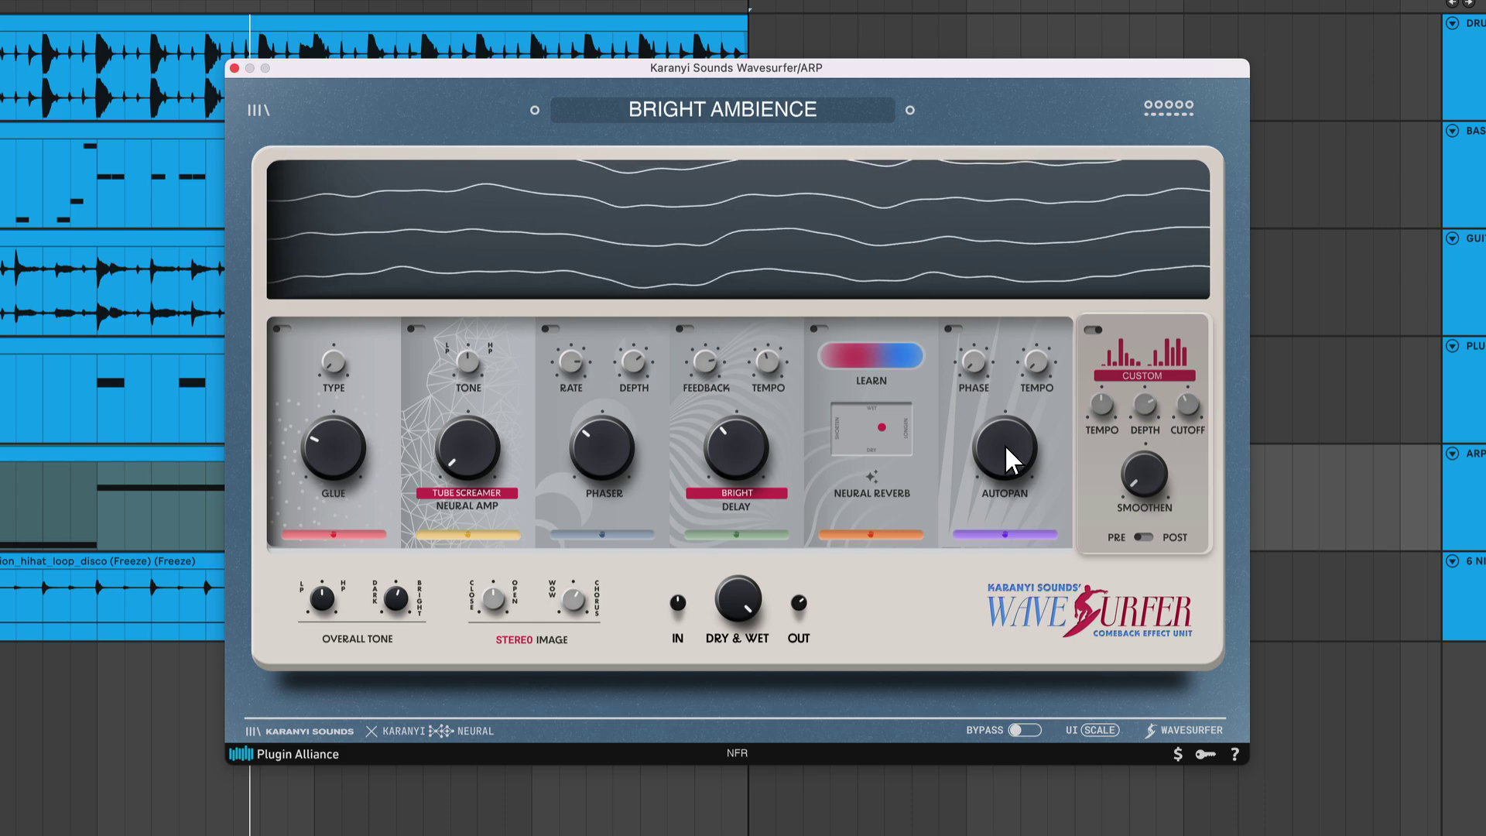
drag(1004, 444, 997, 658)
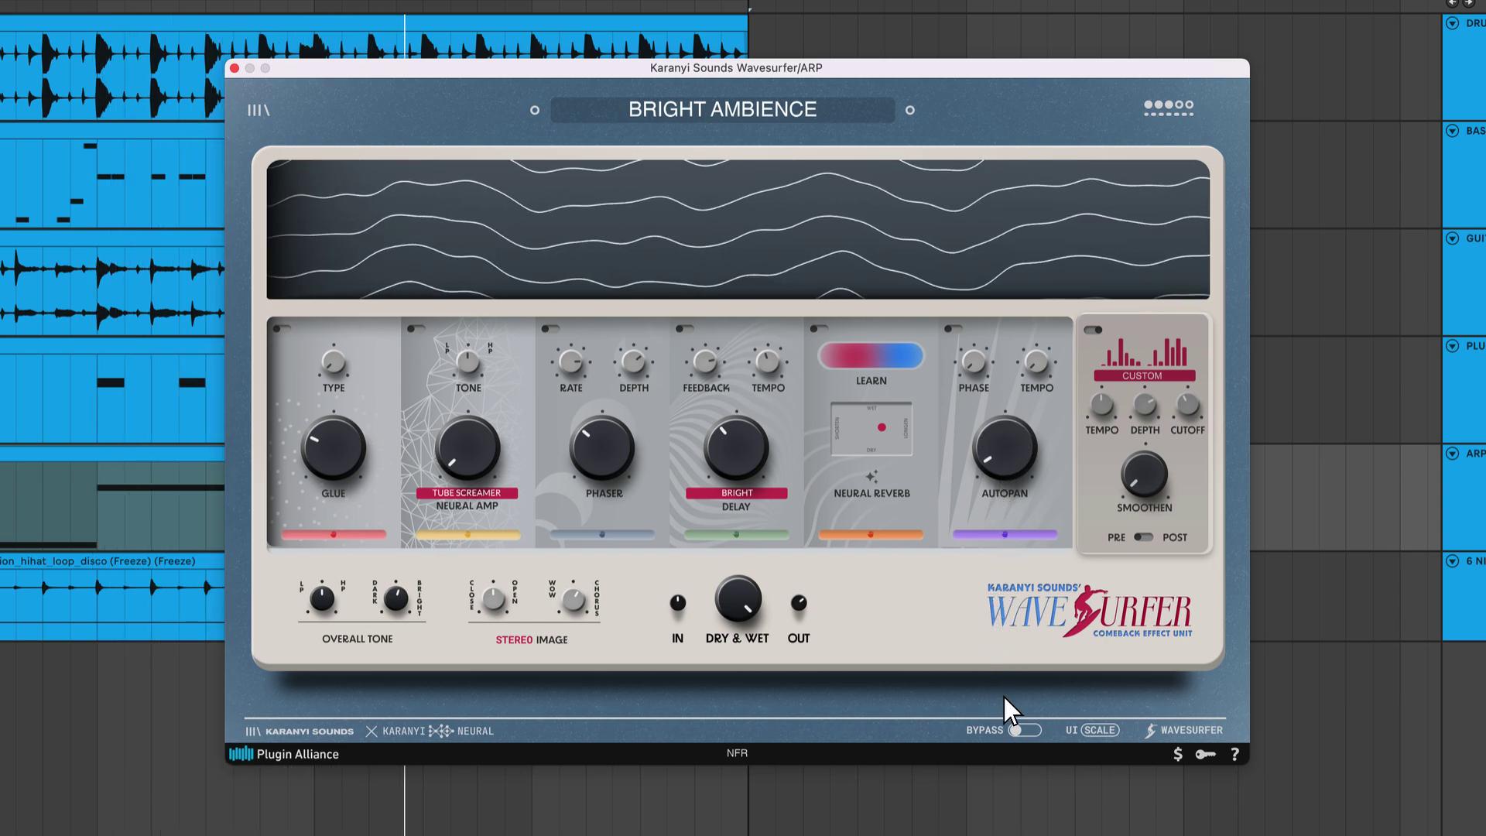
drag(1008, 735, 1018, 426)
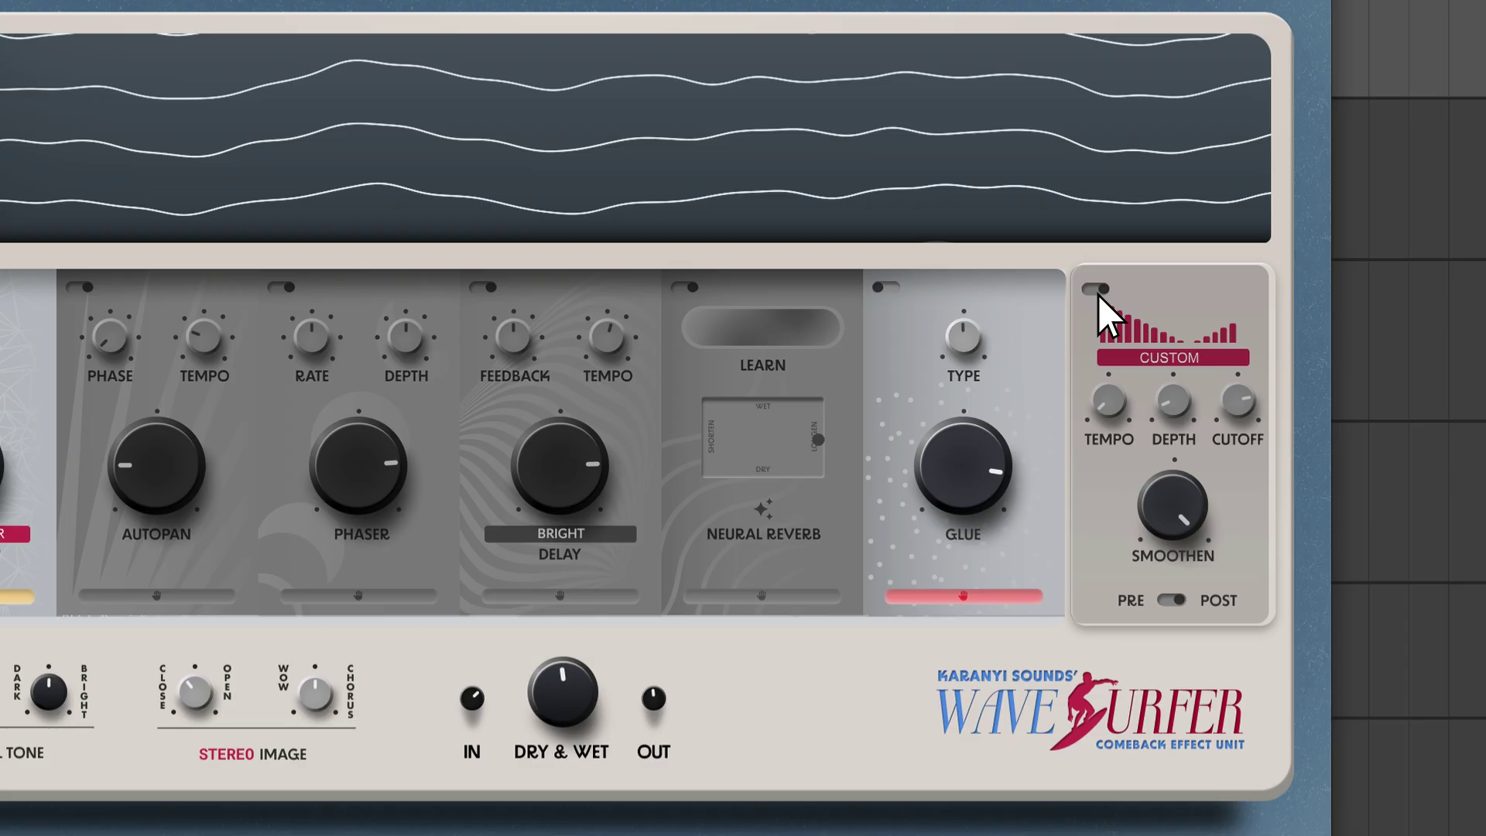
- Enable the rhythmic step module beside the effect chain and switch its pattern from Custom to Pattern 2
click(1094, 331)
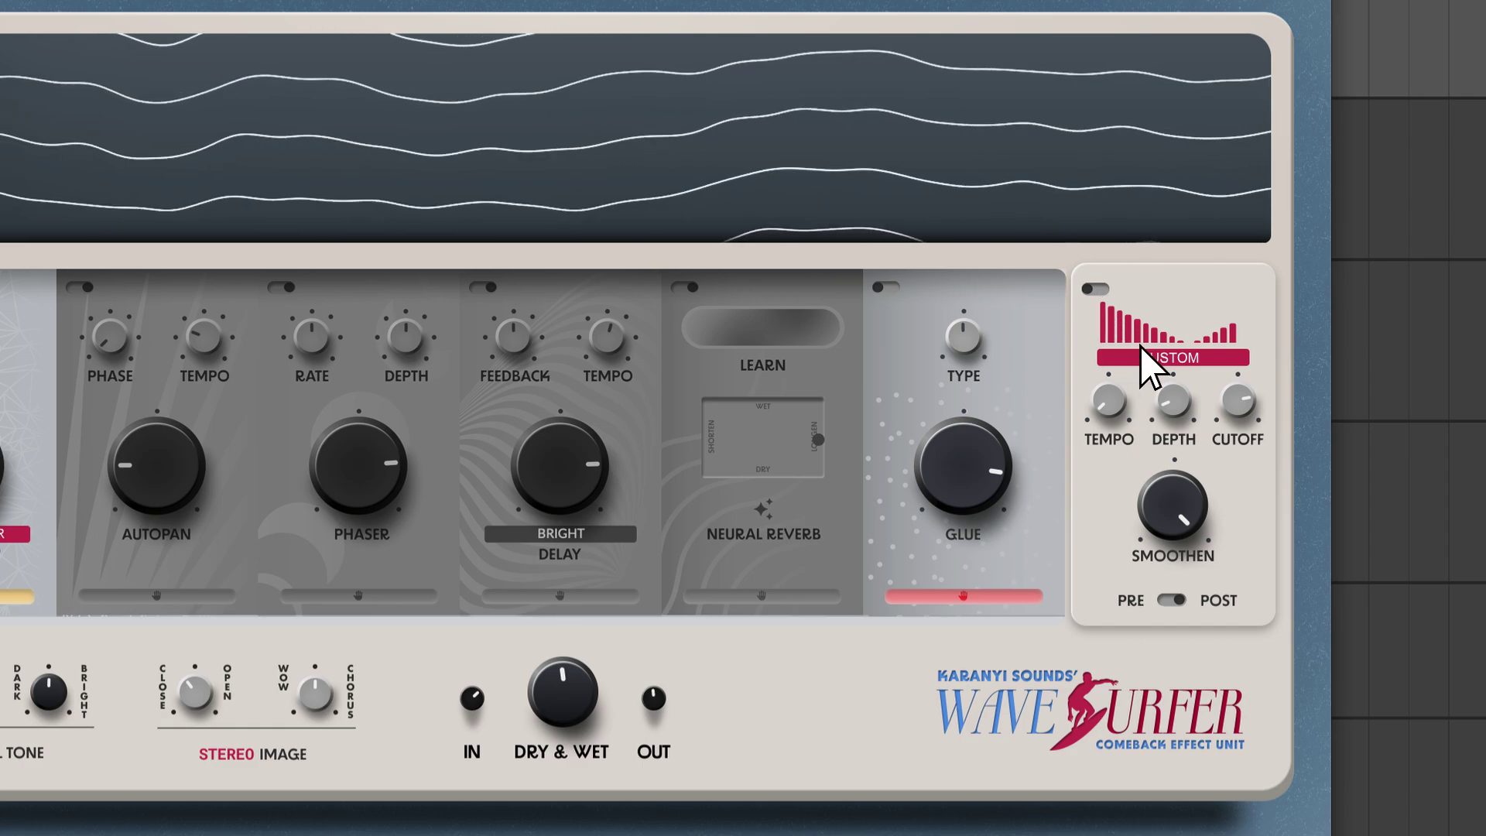
click(1228, 359)
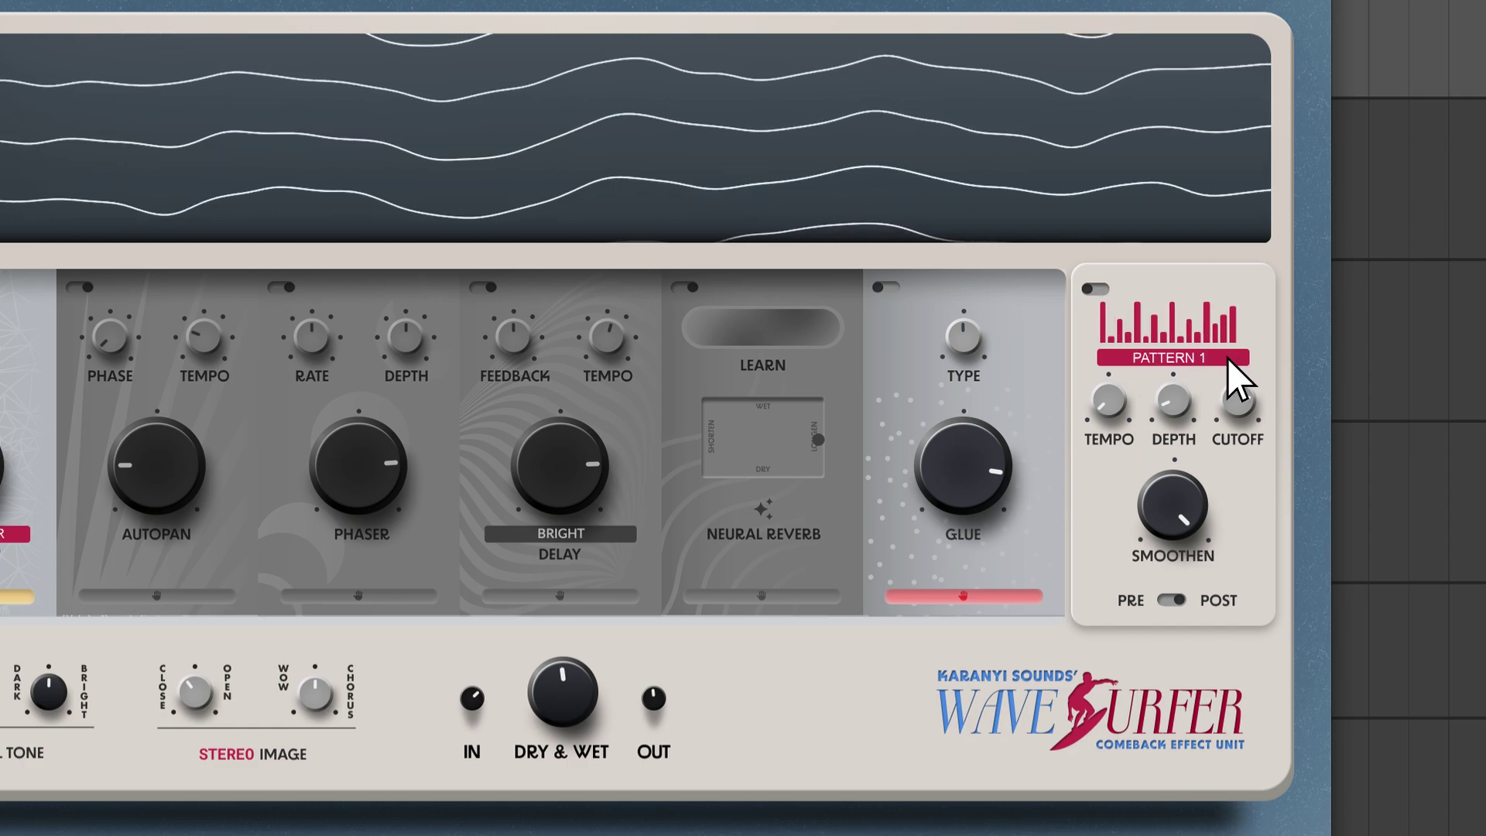
click(1227, 359)
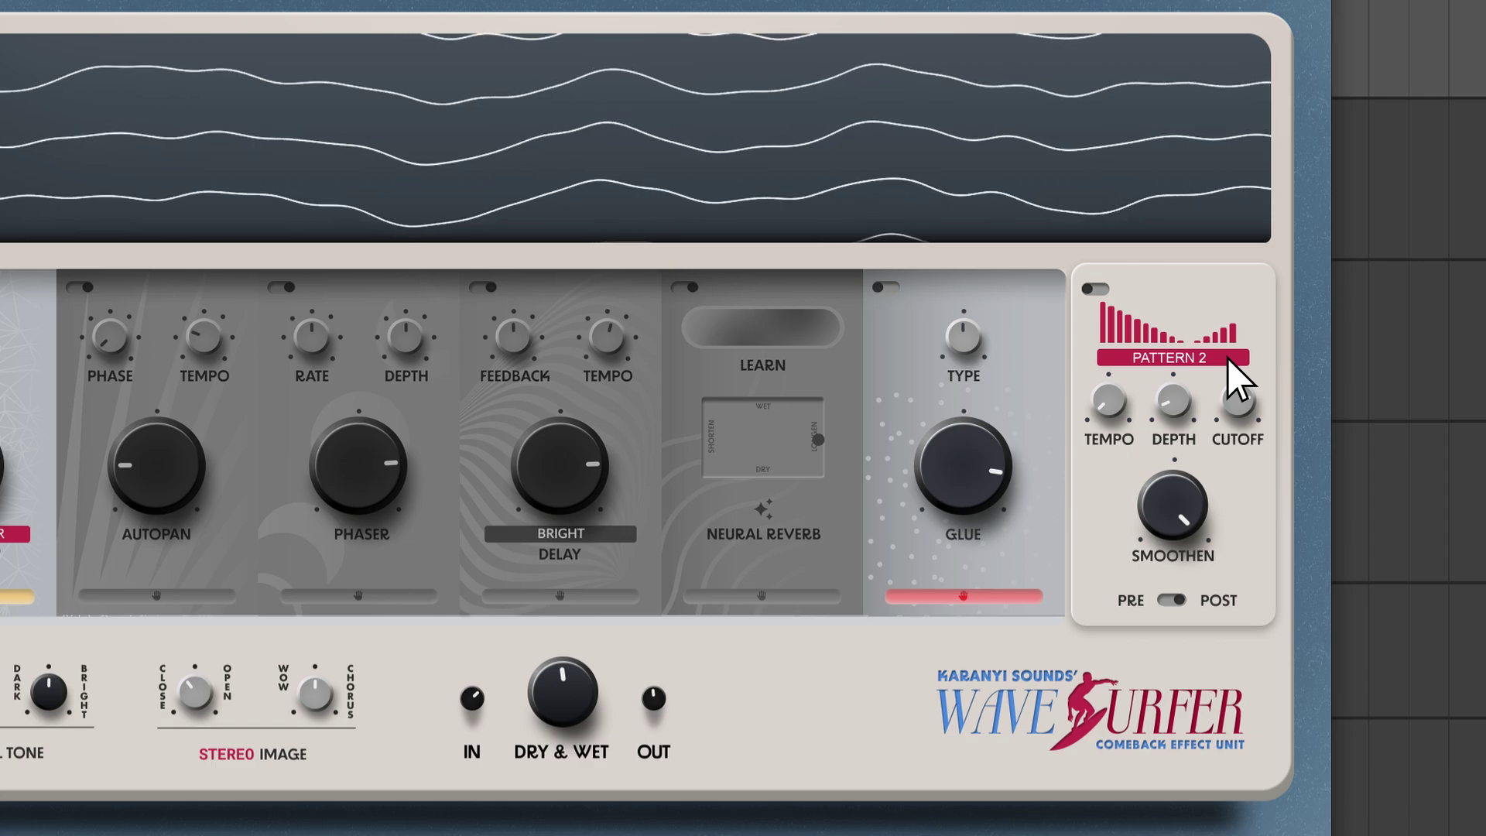
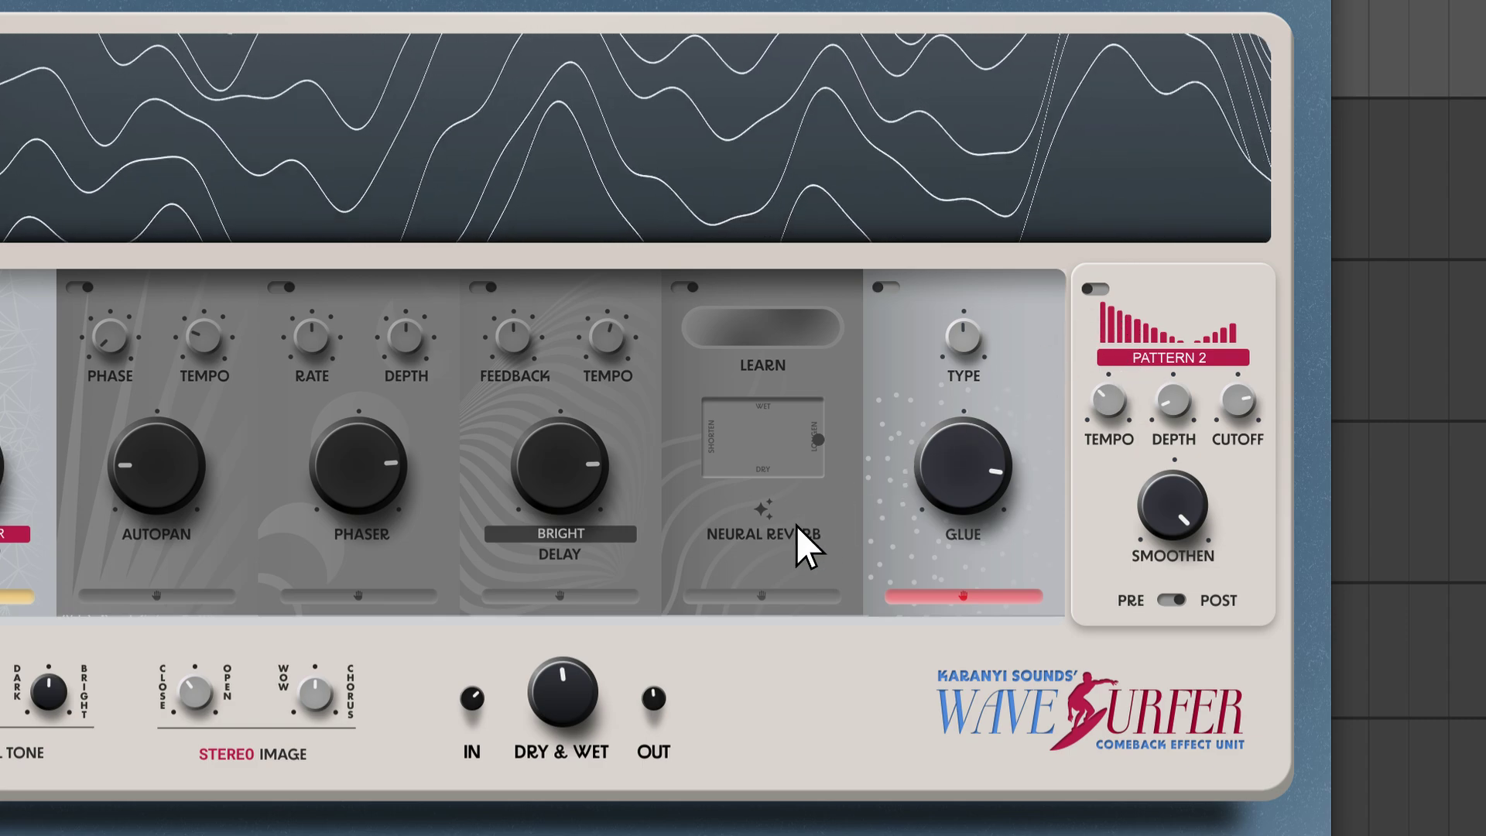
- Raise the overall Dry & Wet mix to maximum and turn the pattern's tempo up to maximum
drag(565, 696, 570, 696)
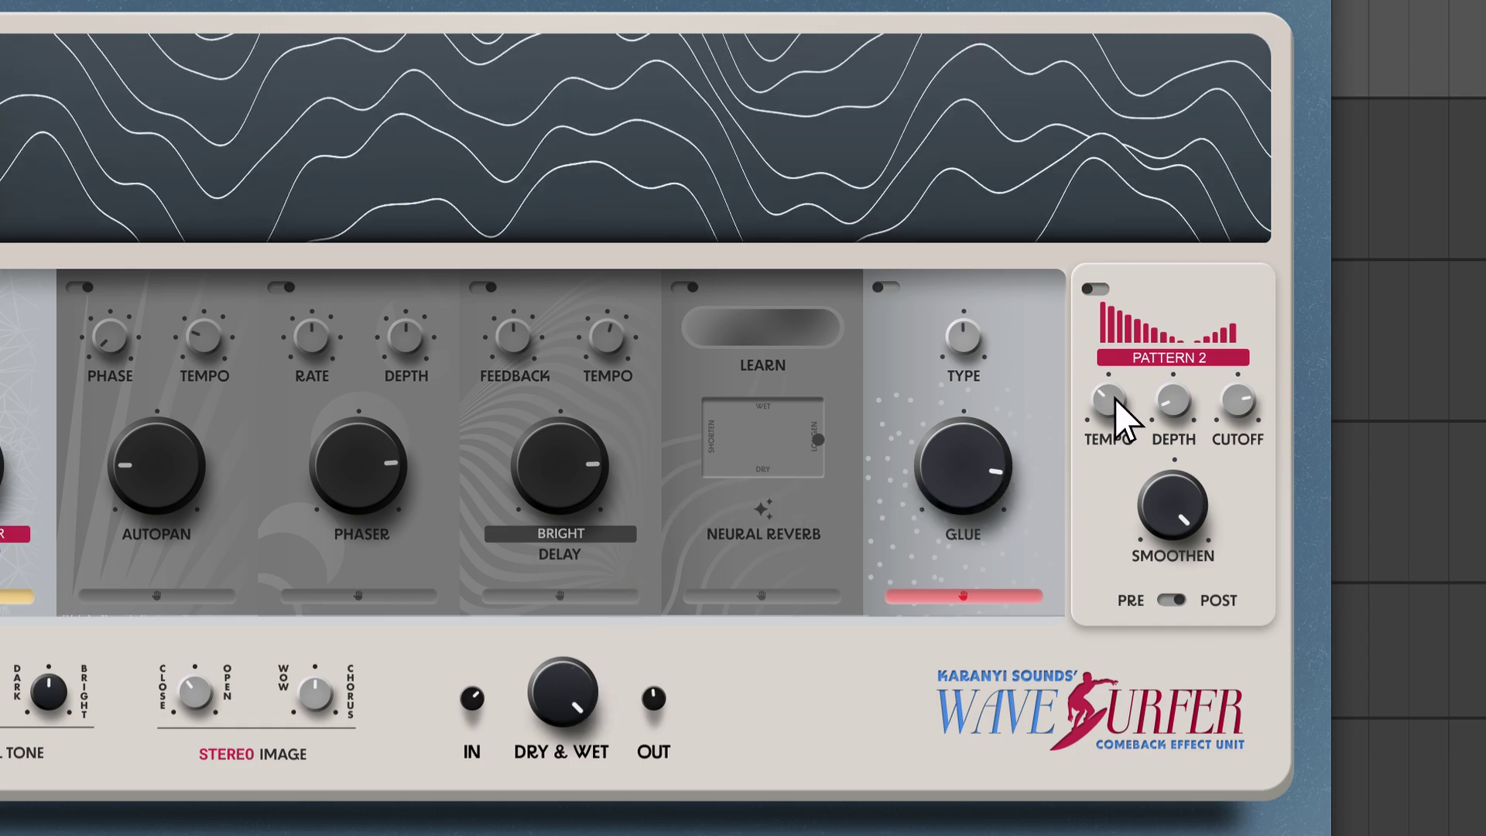
drag(1115, 398, 1138, 311)
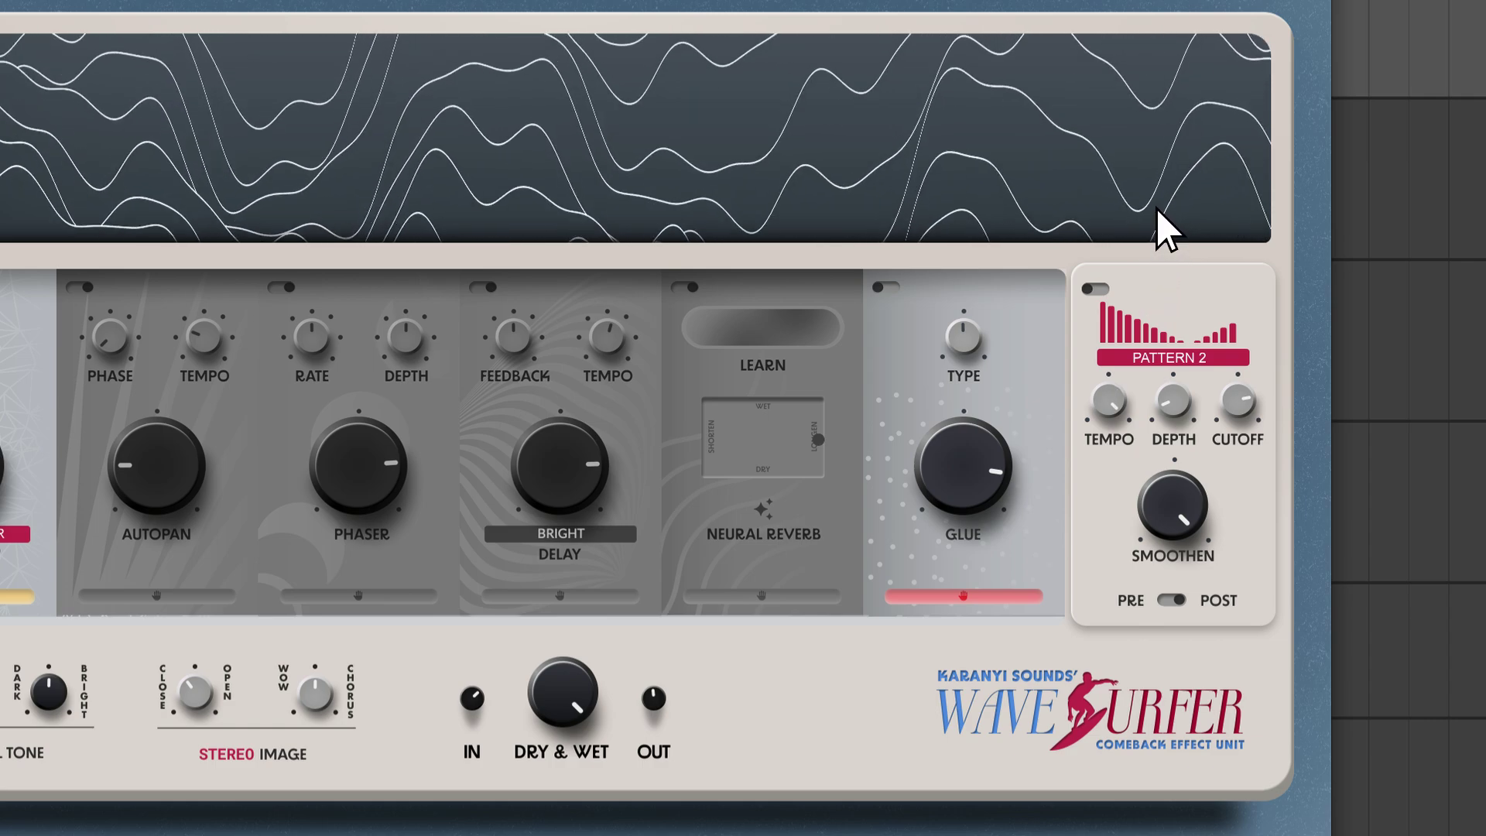
- Lower the pattern module's tempo, then sweep its depth and cutoff up and down during playback
drag(1153, 283, 1128, 455)
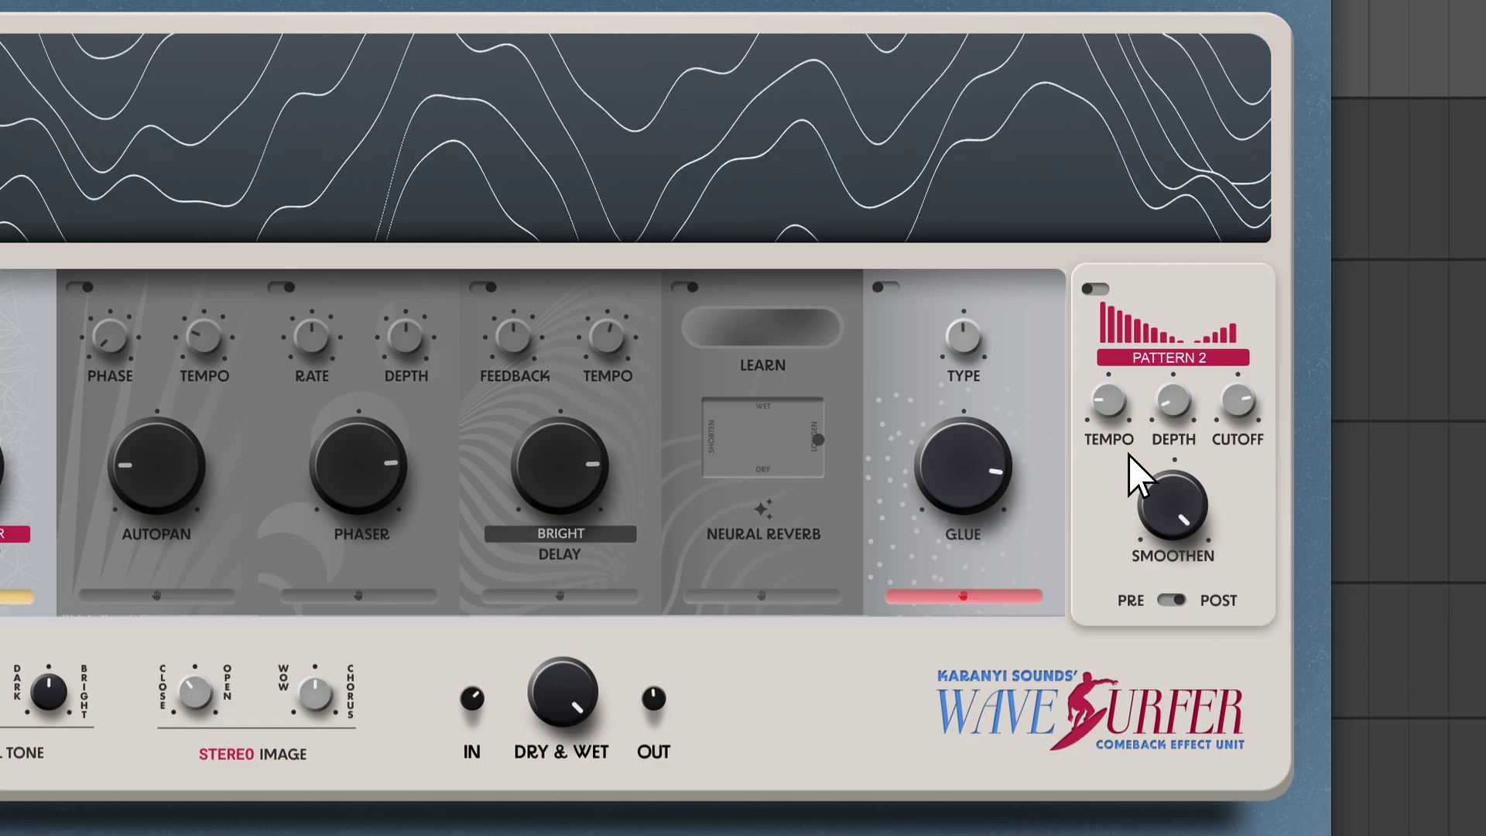
drag(1186, 398, 1204, 305)
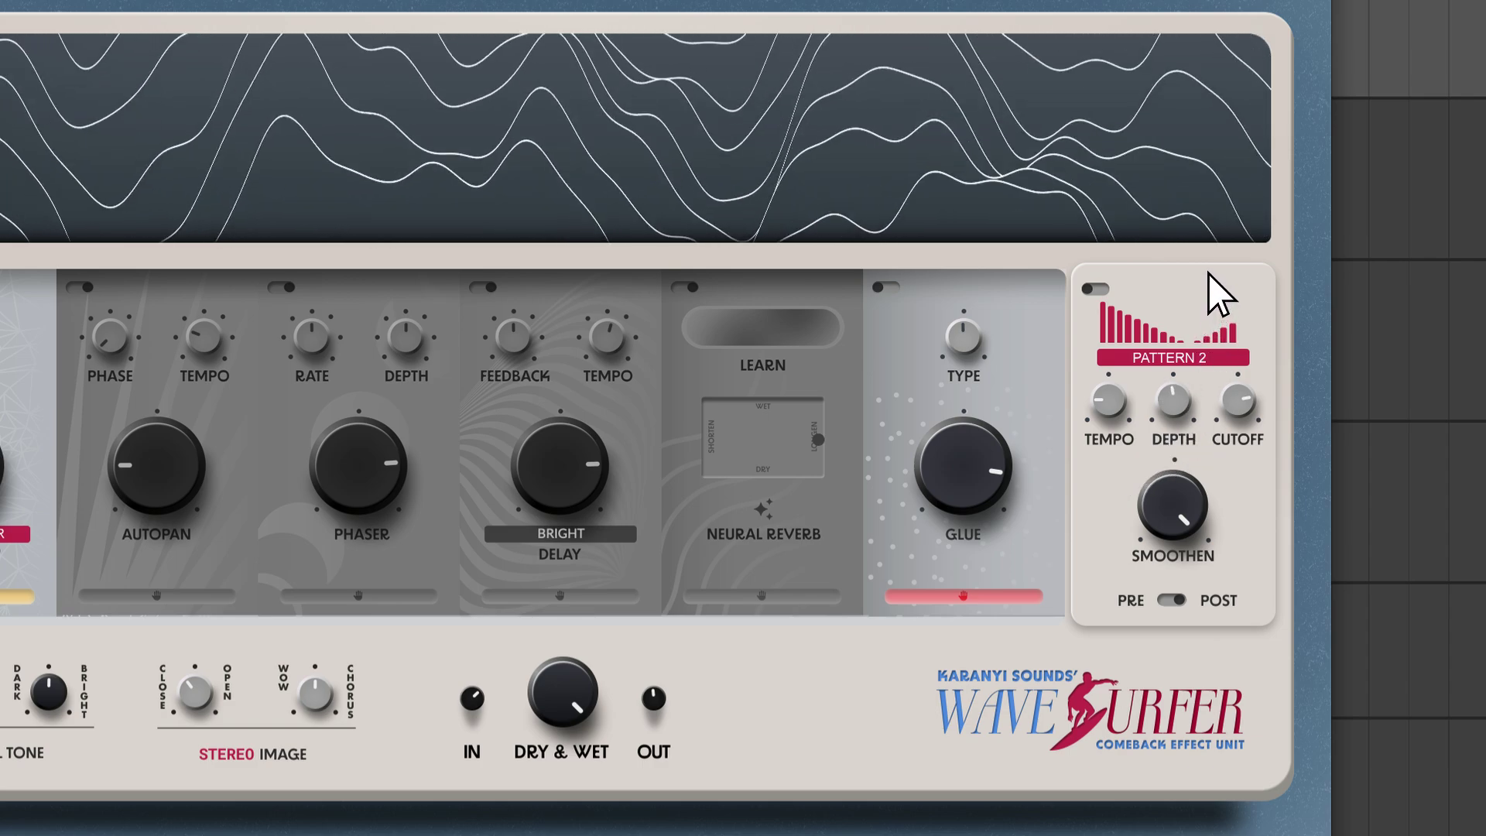
drag(1208, 252, 1253, 515)
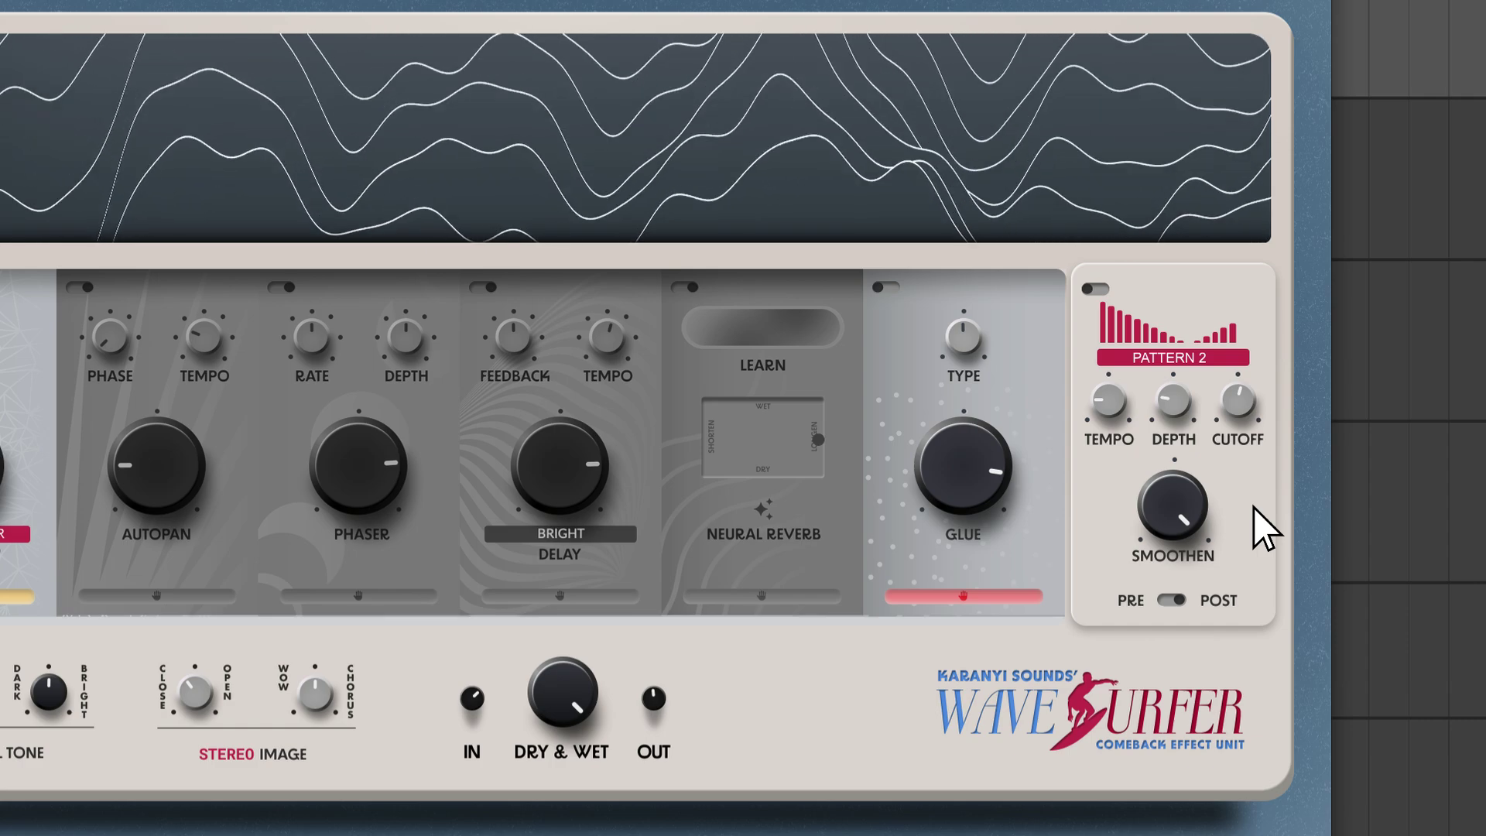
drag(1254, 503, 1272, 391)
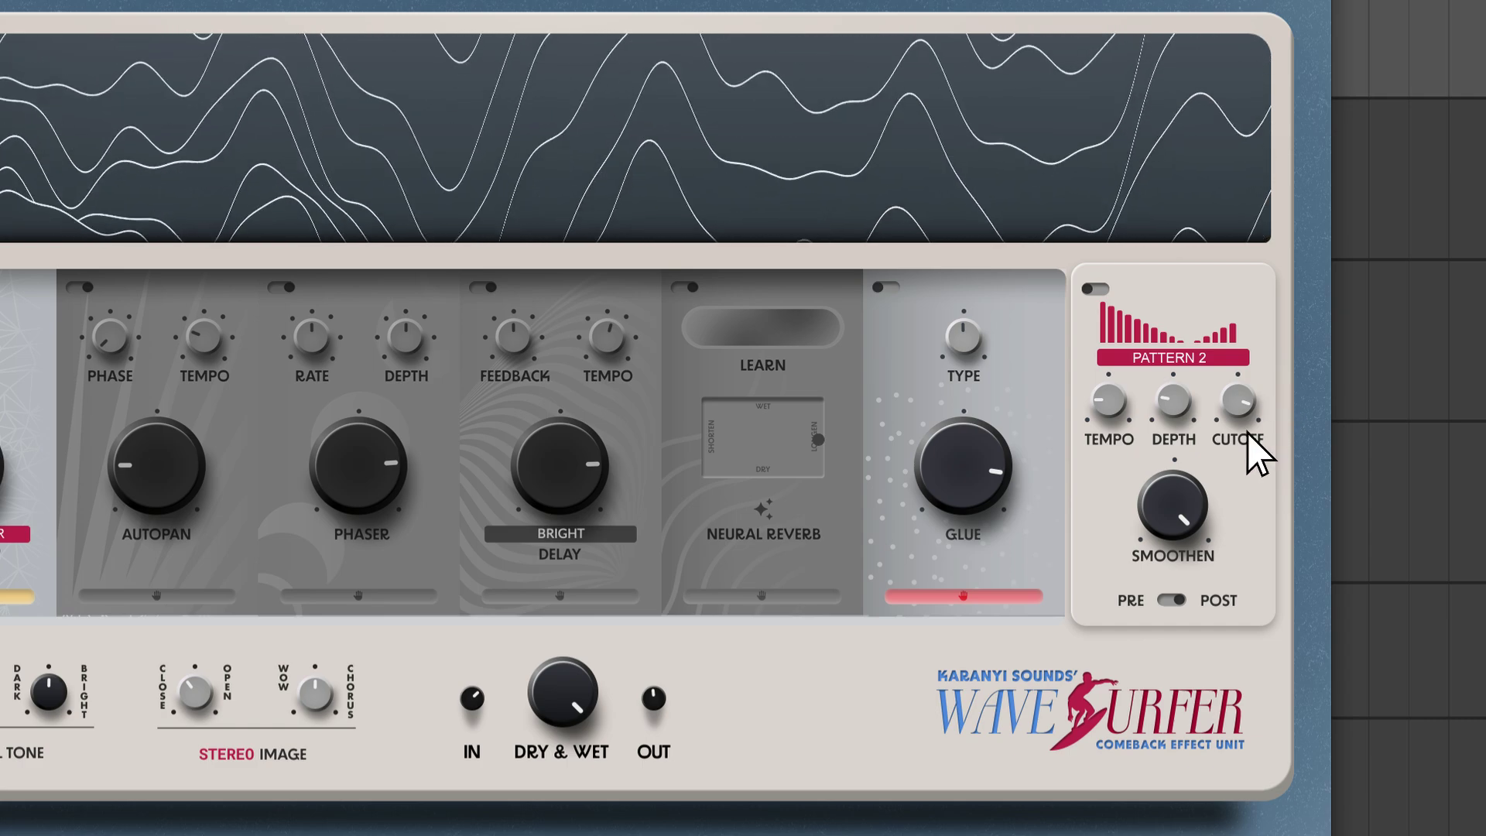
- Turn the pattern module's Smoothen down to minimum, switch to Pattern 5, and raise Smoothen back to maximum
drag(1184, 526, 1177, 824)
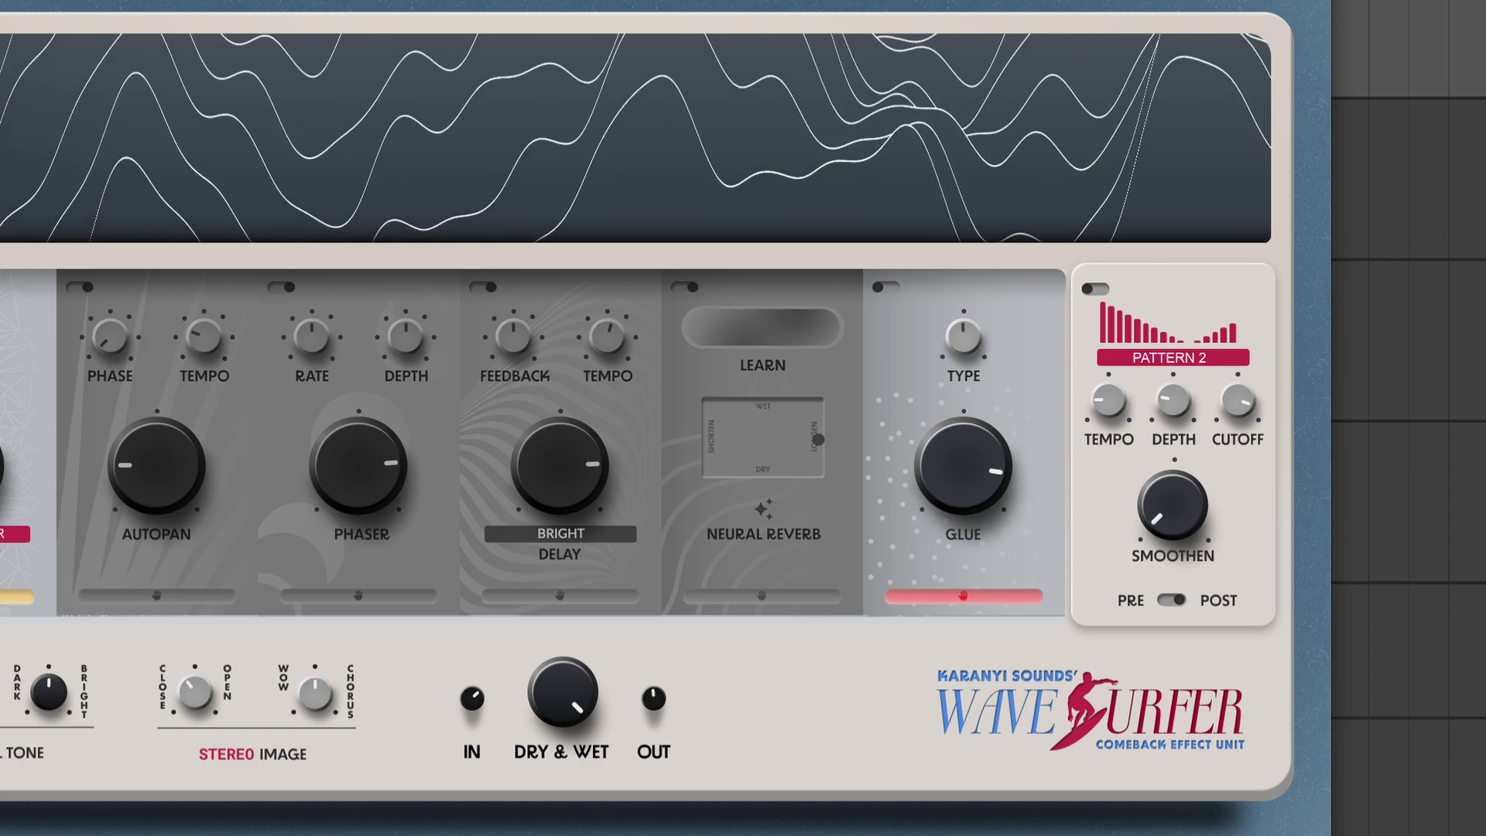
click(1223, 360)
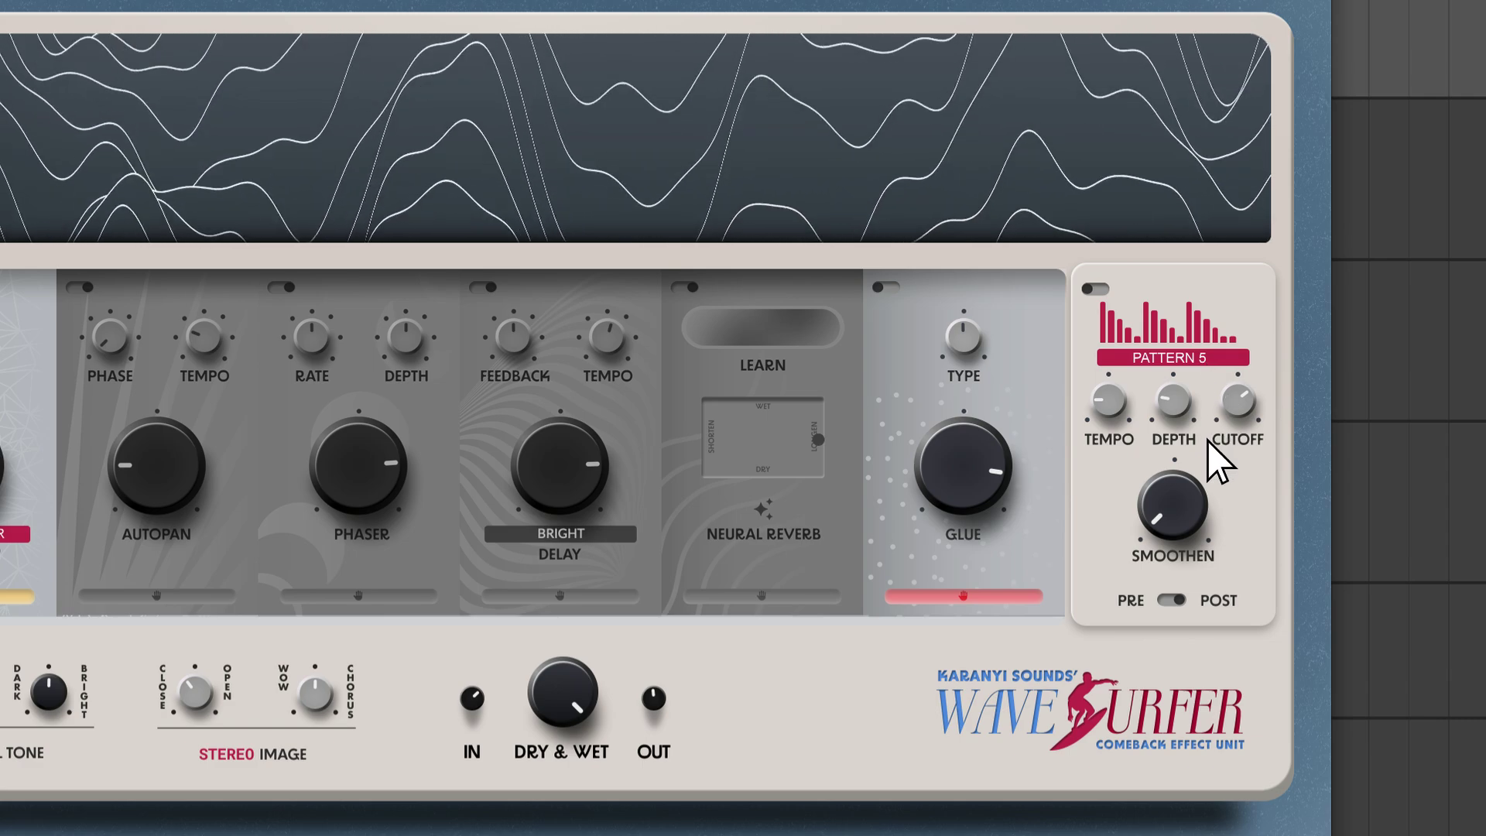
drag(1190, 520, 1196, 256)
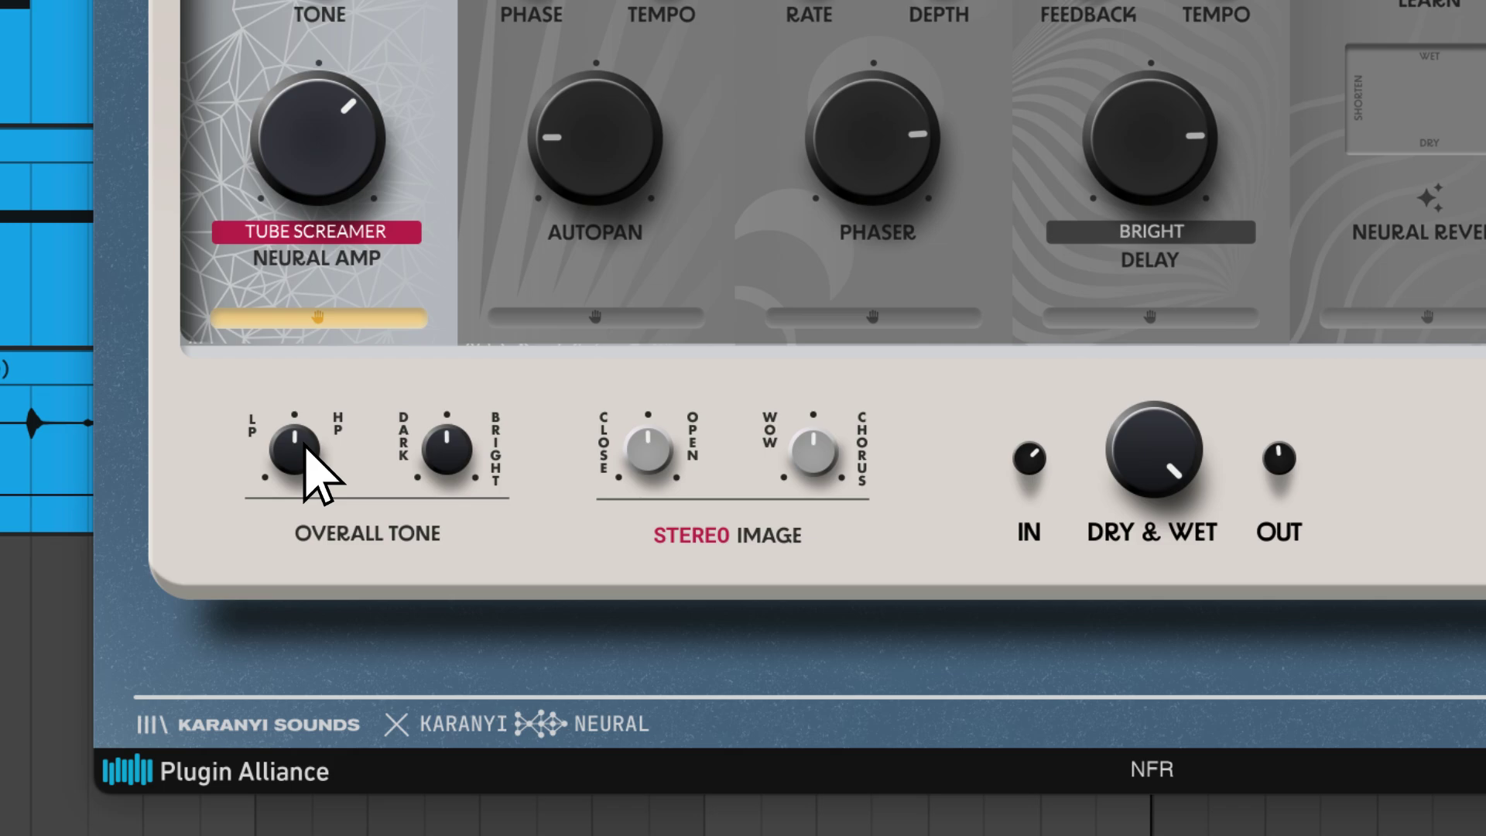
- Sweep the Overall Tone and Stereo Image knobs, ending with Wow/Chorus fully on the Chorus side
drag(304, 447, 357, 477)
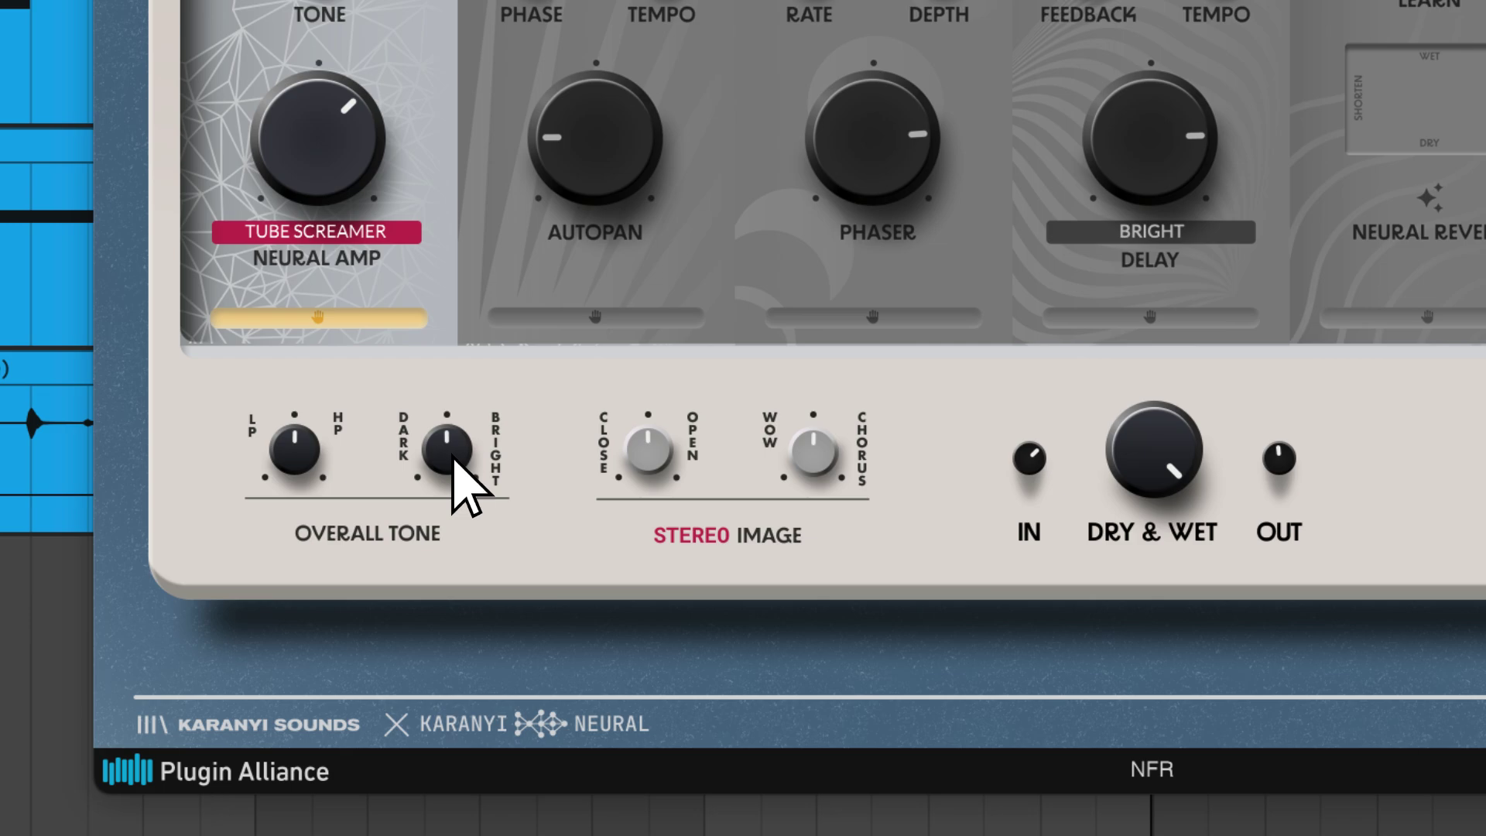
drag(453, 457, 503, 489)
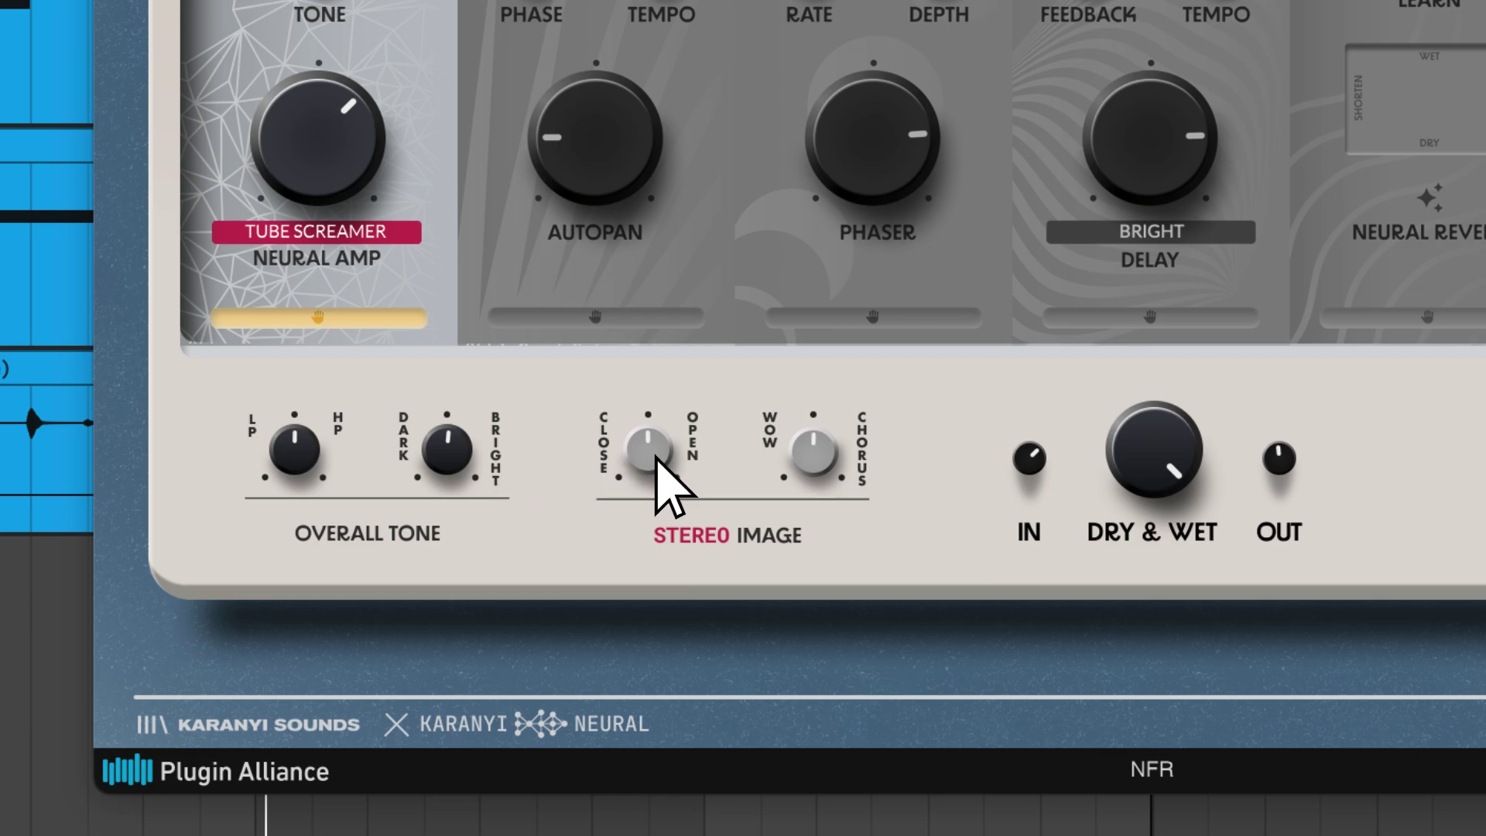
drag(655, 456, 697, 489)
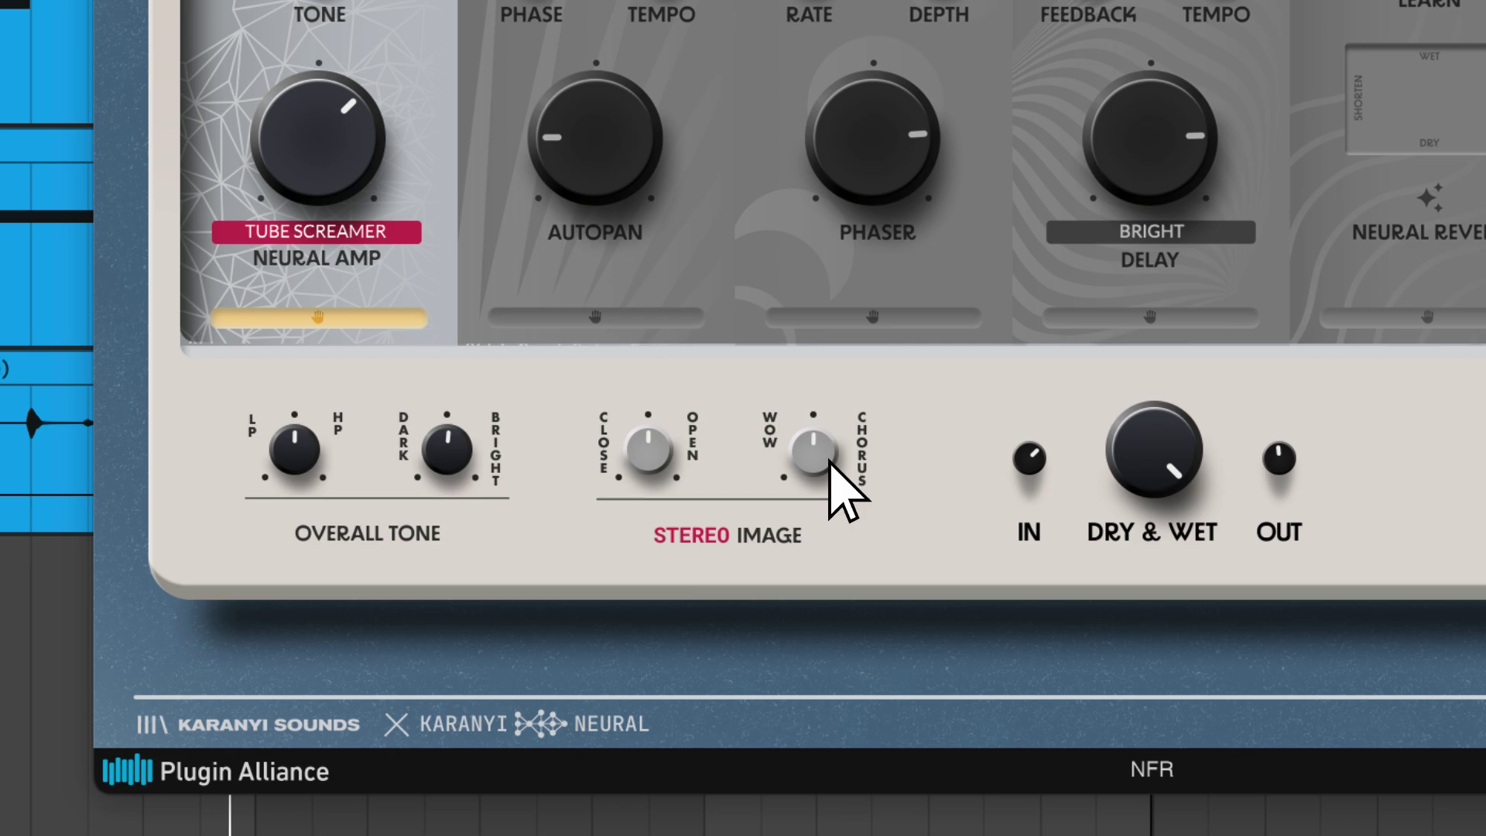
drag(829, 462, 872, 816)
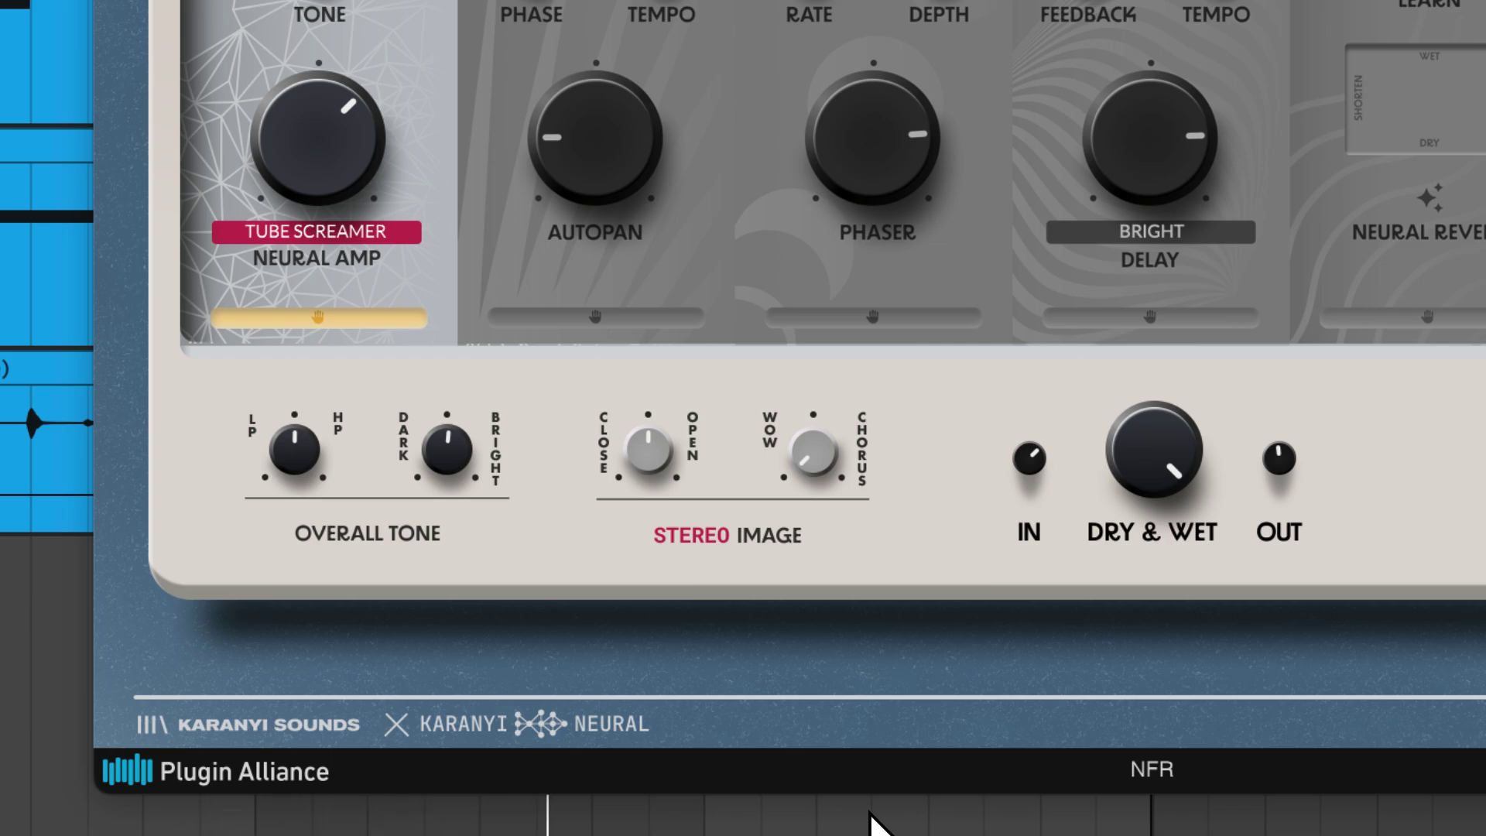
drag(869, 812, 913, 220)
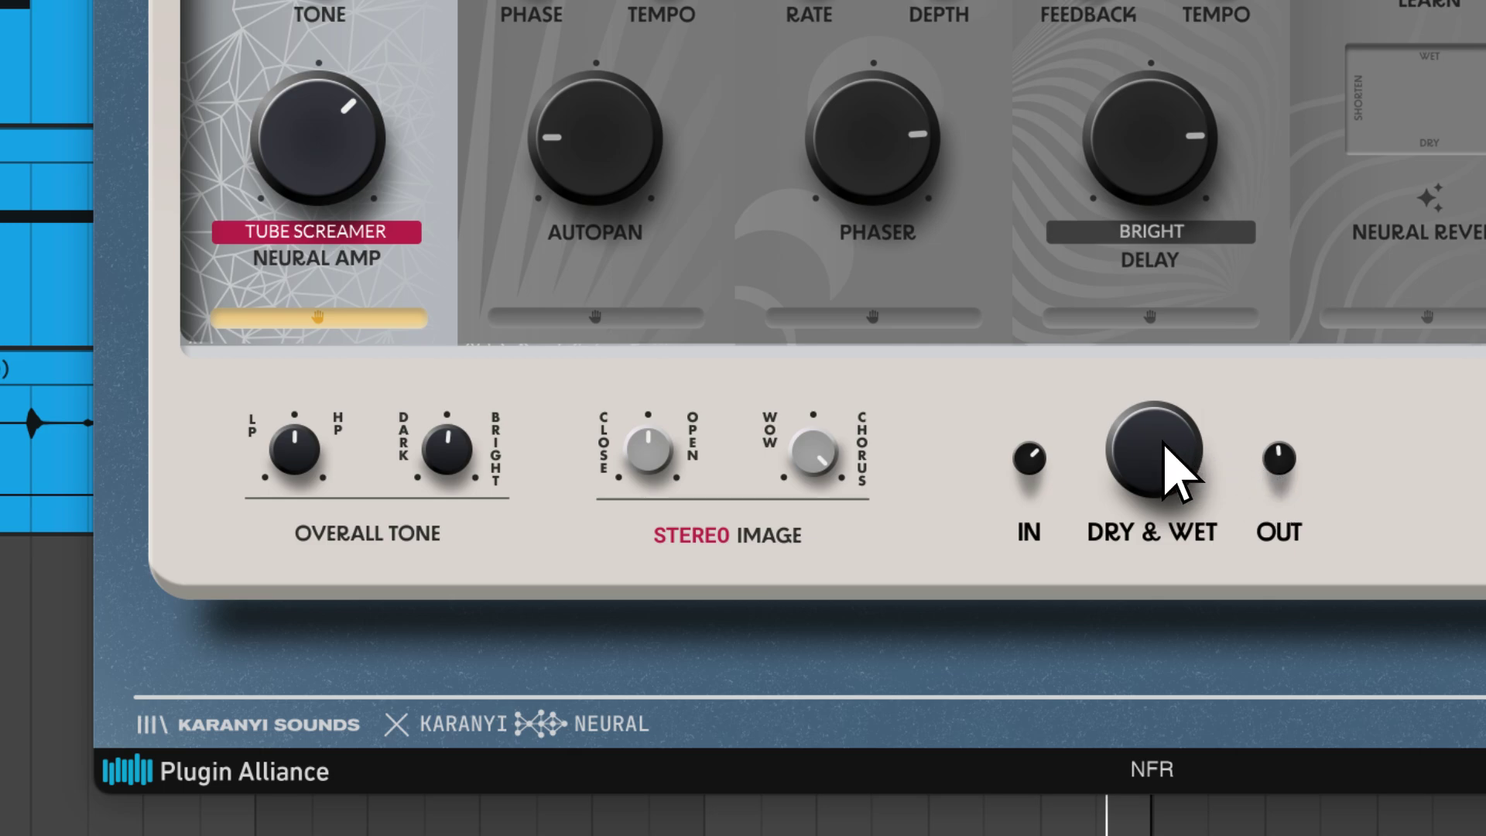
- Lower the overall Dry & Wet mix toward dry, then bring it back to the middle
drag(1154, 443, 1184, 835)
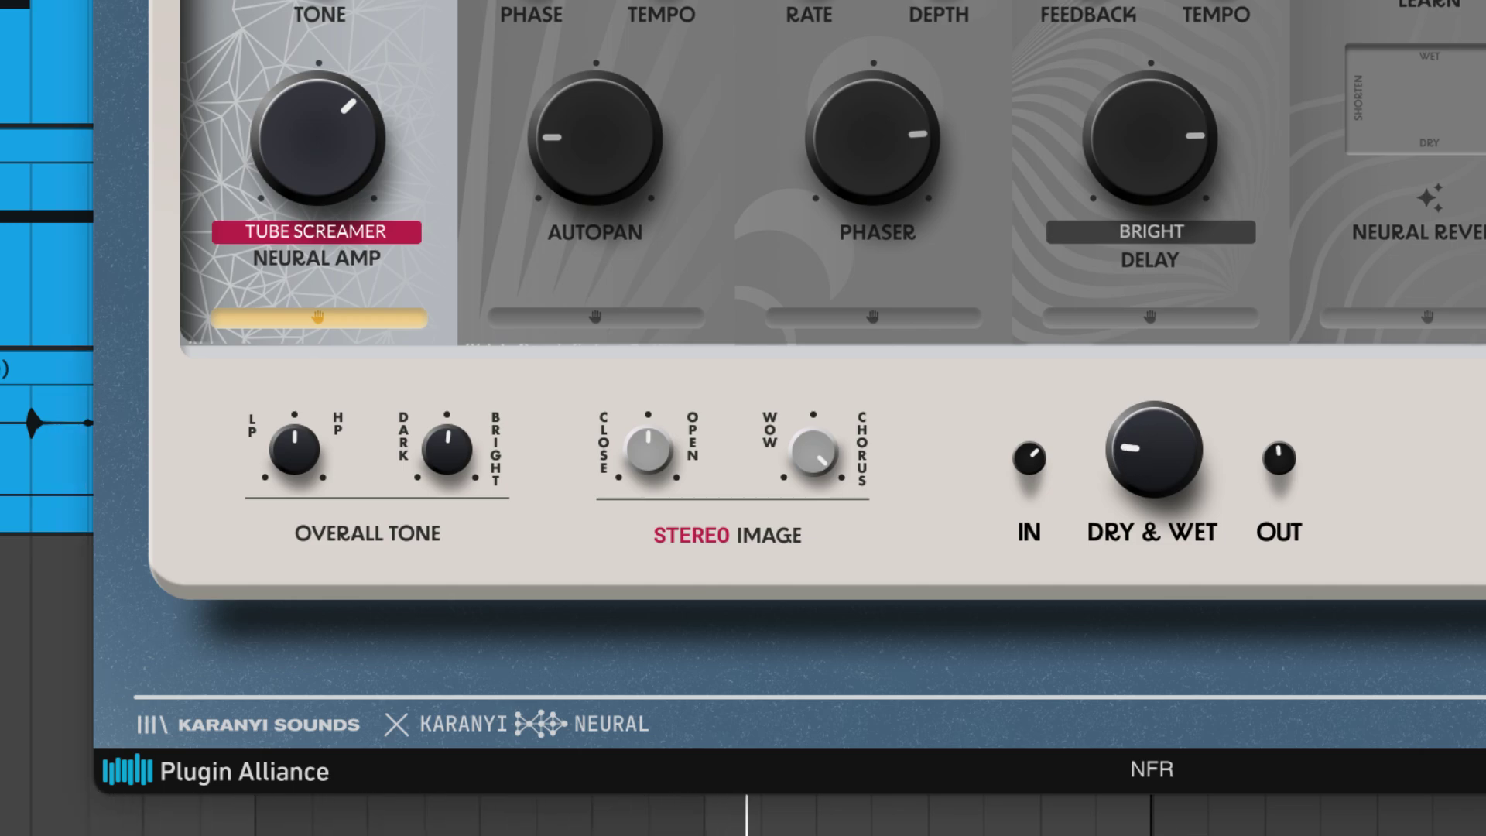
drag(1238, 812, 1243, 816)
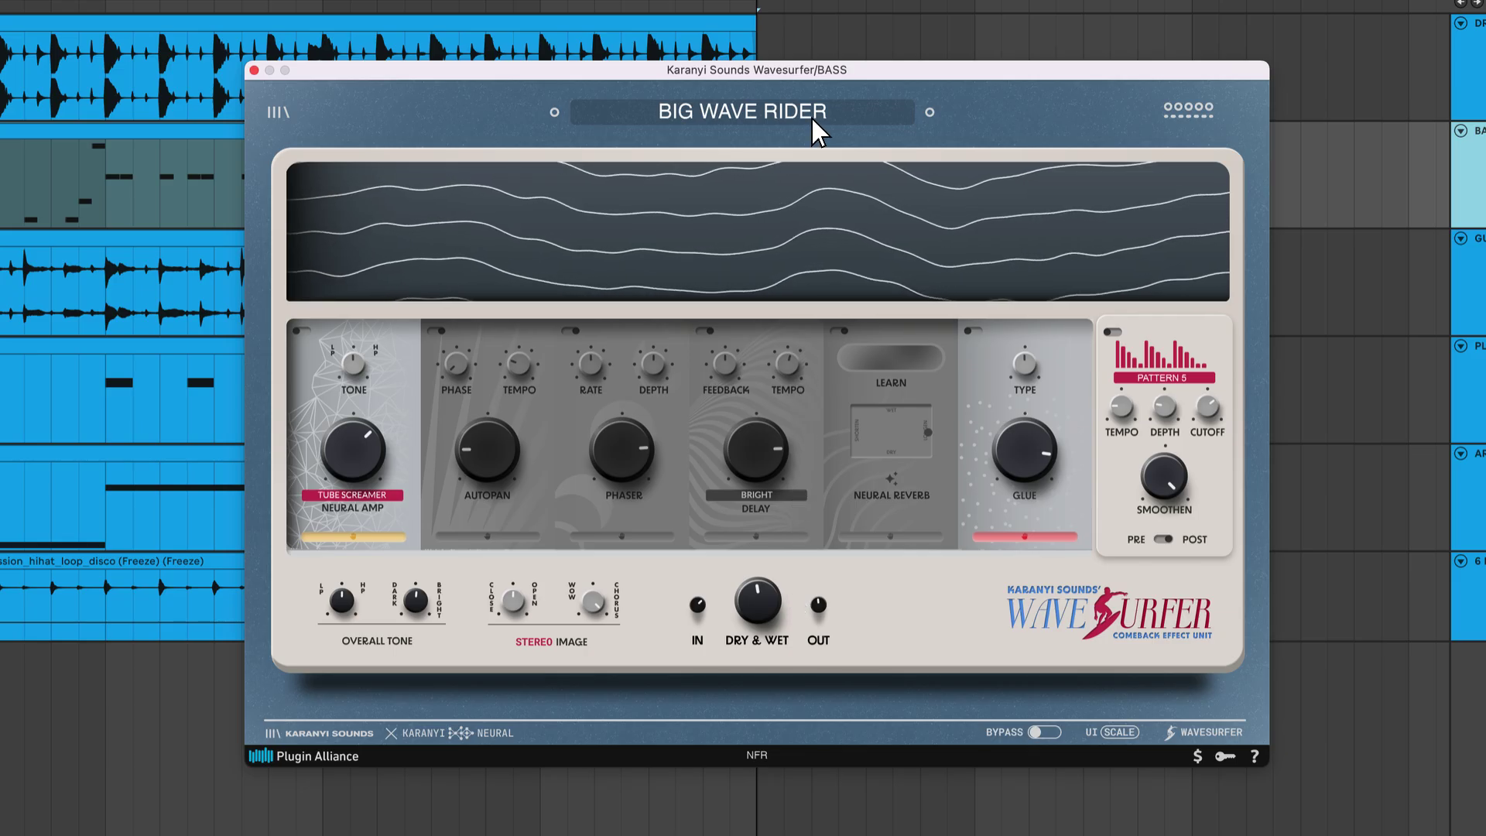
- Step forward through the presets from Big Wave Rider to load Bright Ambience
click(930, 113)
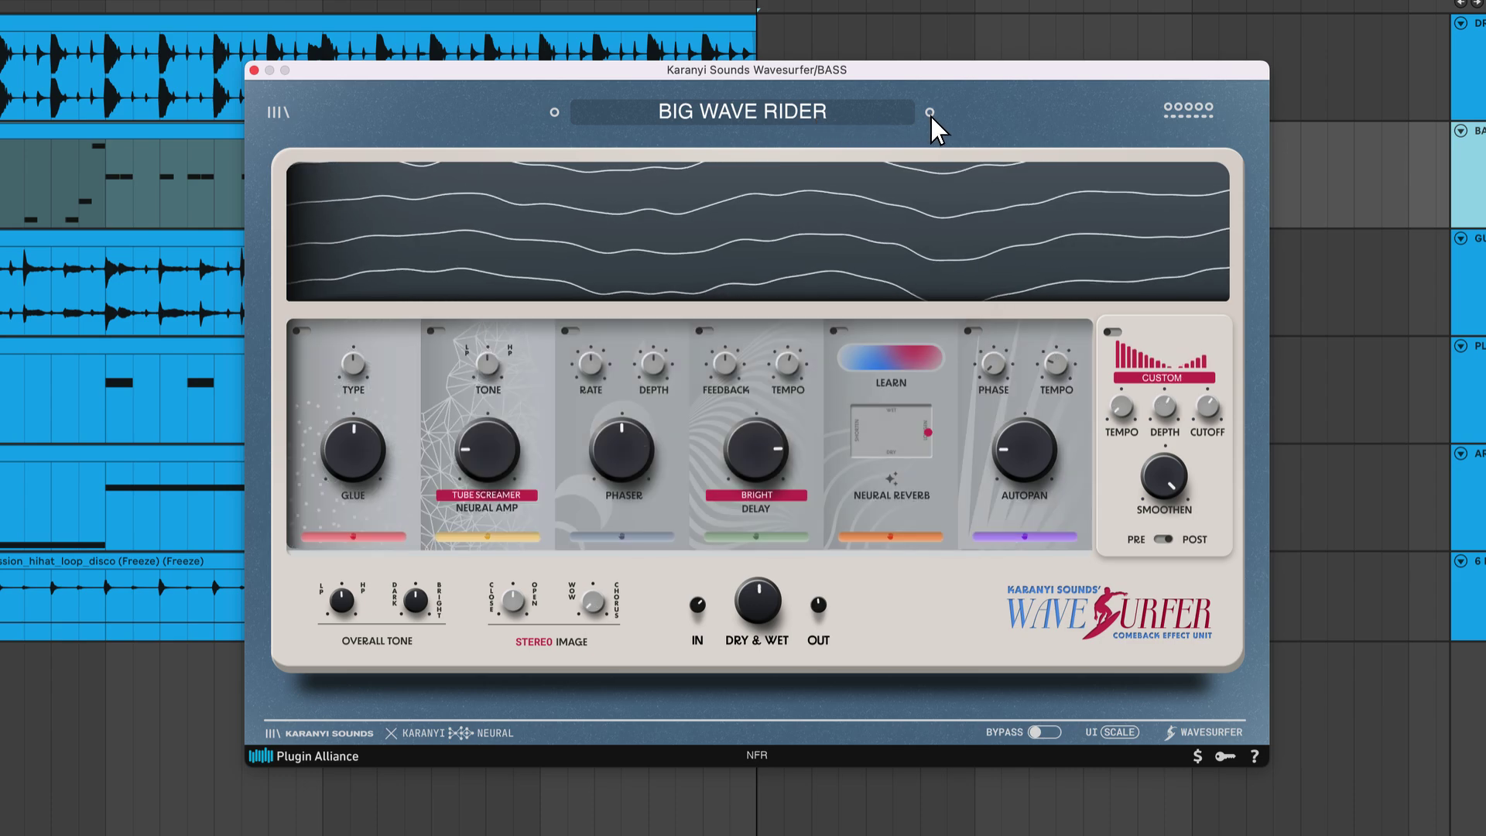
click(930, 113)
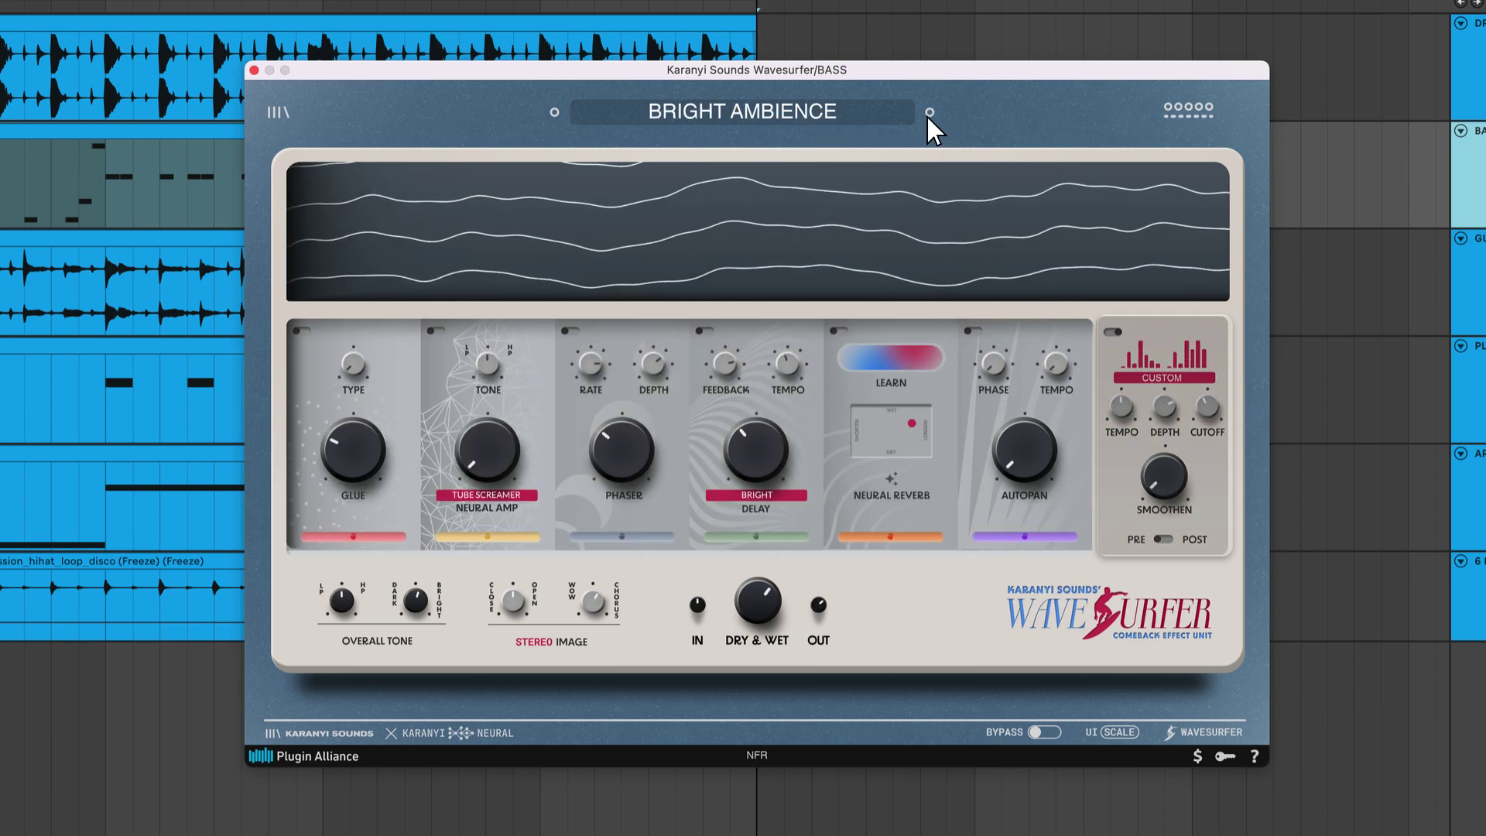
- Open the preset browser, look over its collections, styles and search field, and close it again
click(801, 113)
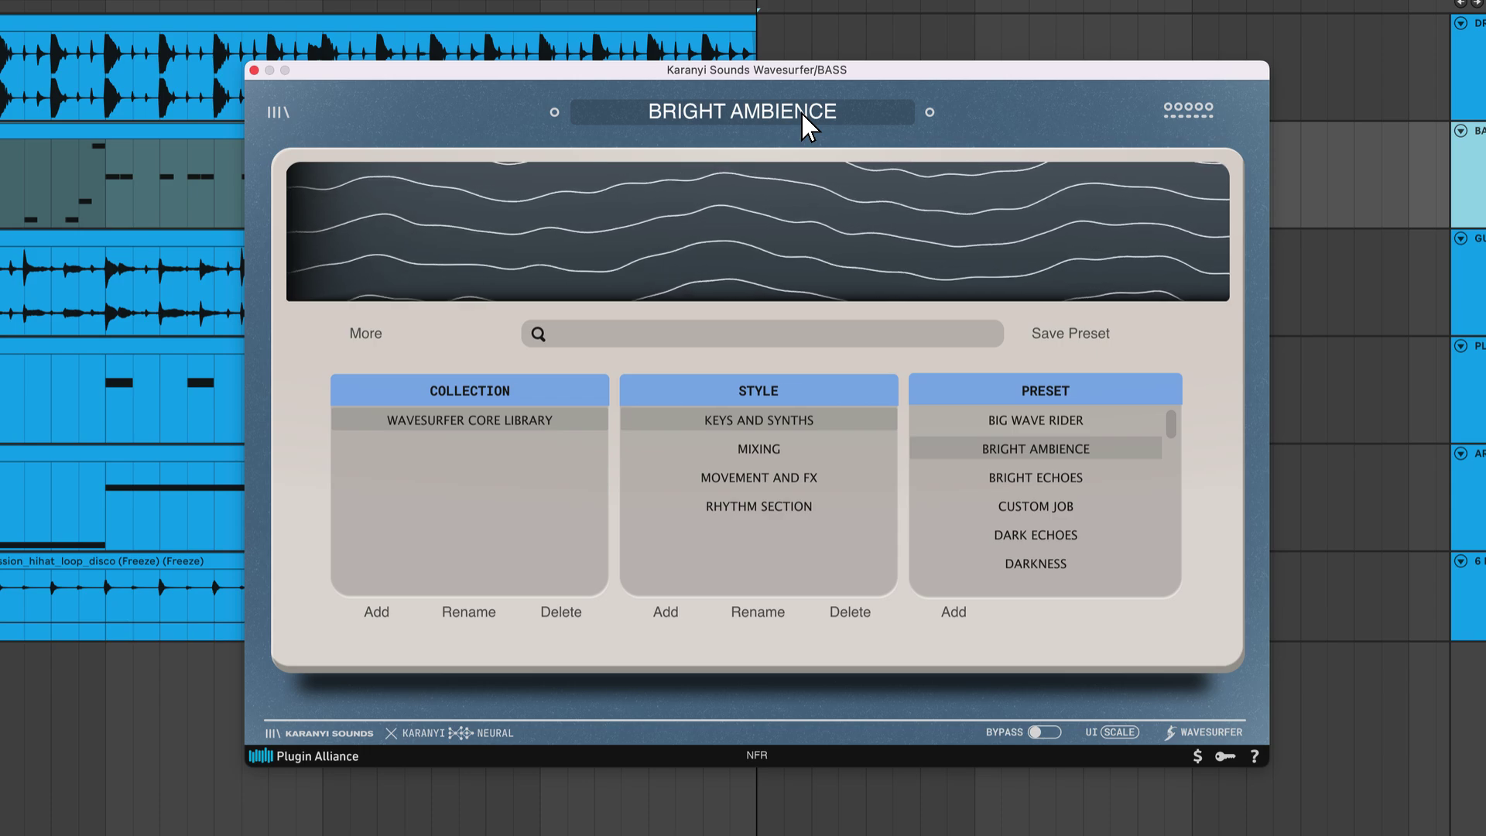
click(788, 332)
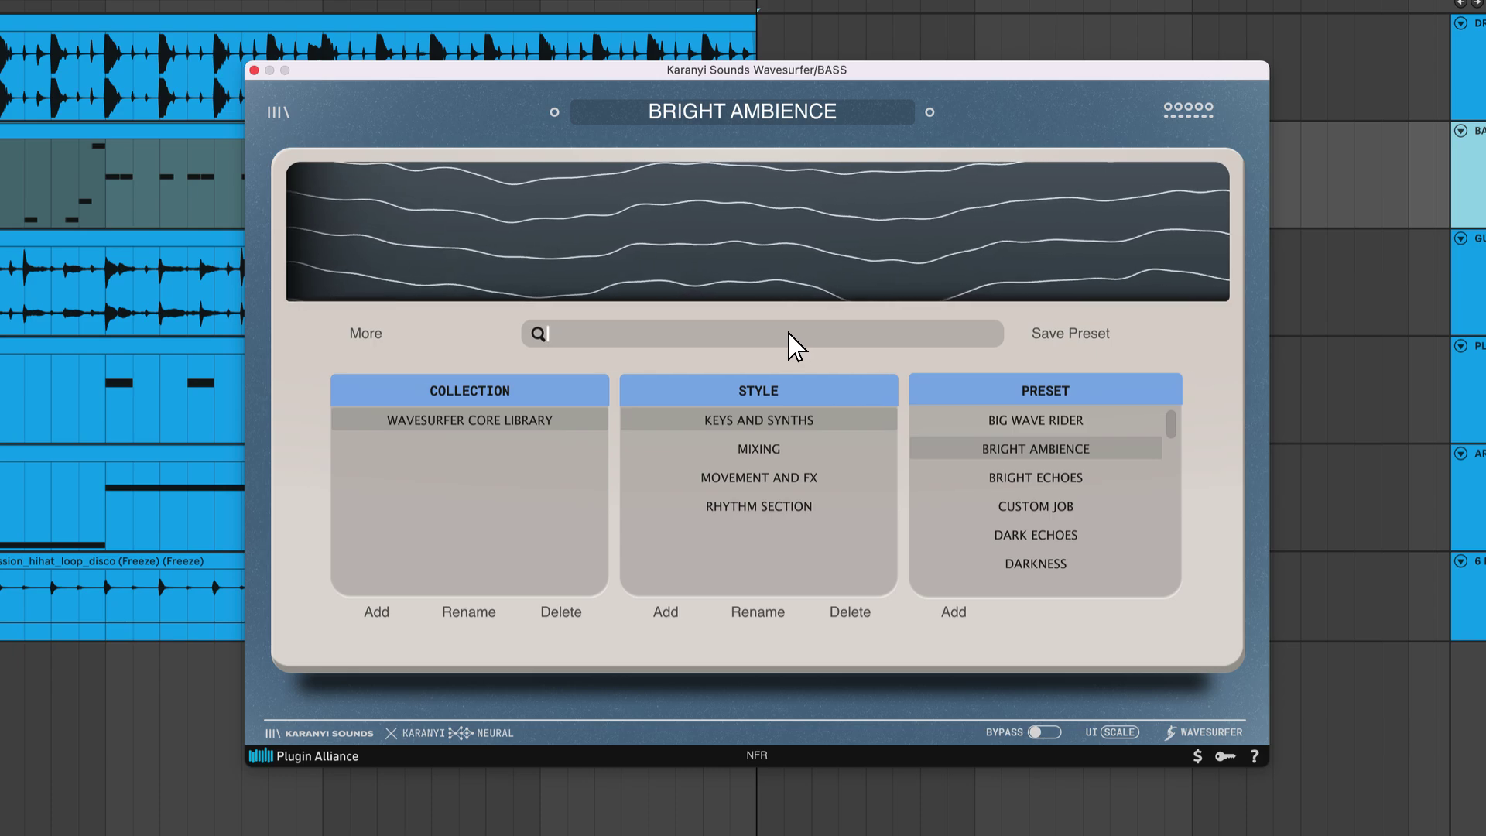
click(860, 110)
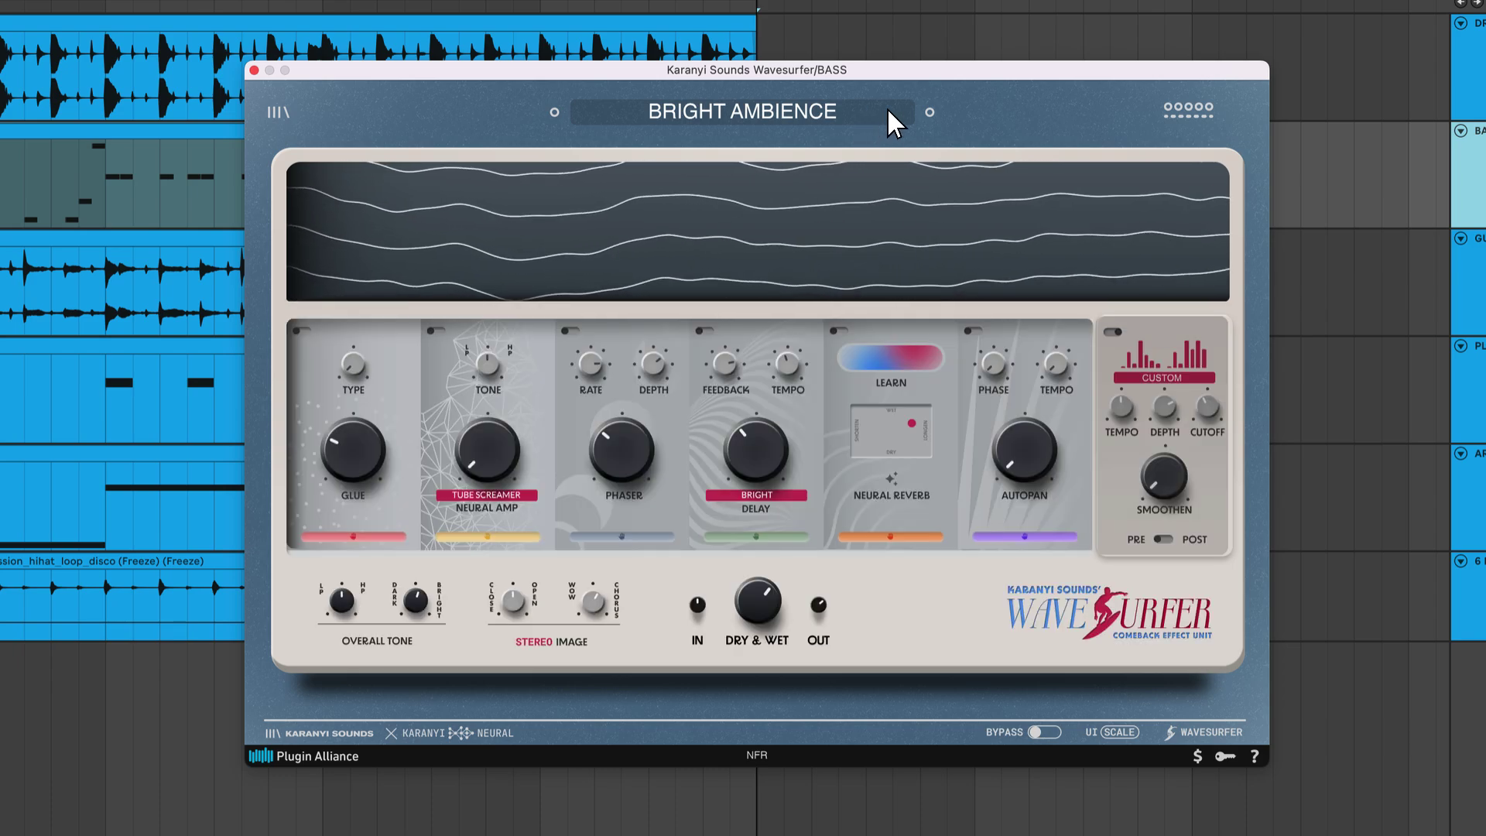